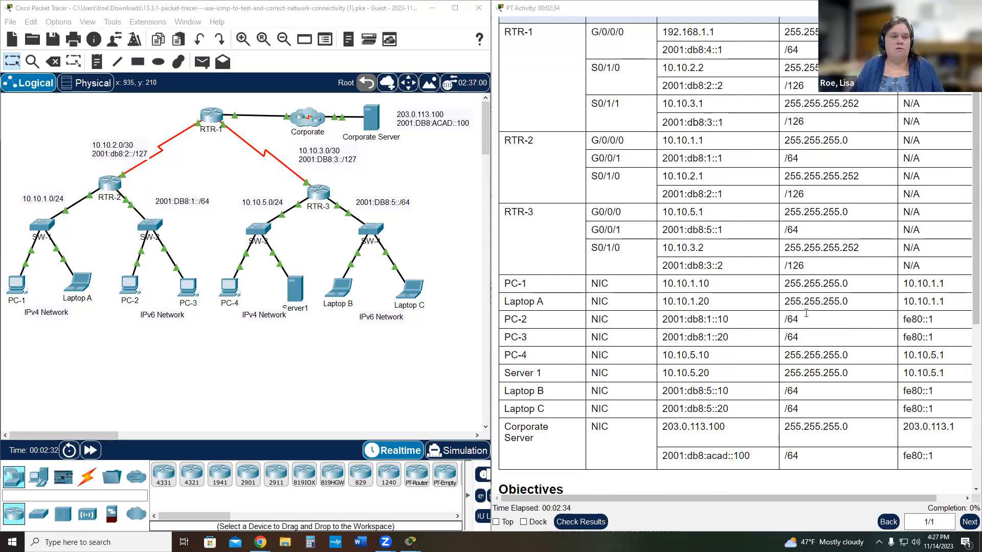
Step: Review the lab's objectives, background and instructions together with the addressing table for the routers and hosts
scroll(736, 310, "down", 5)
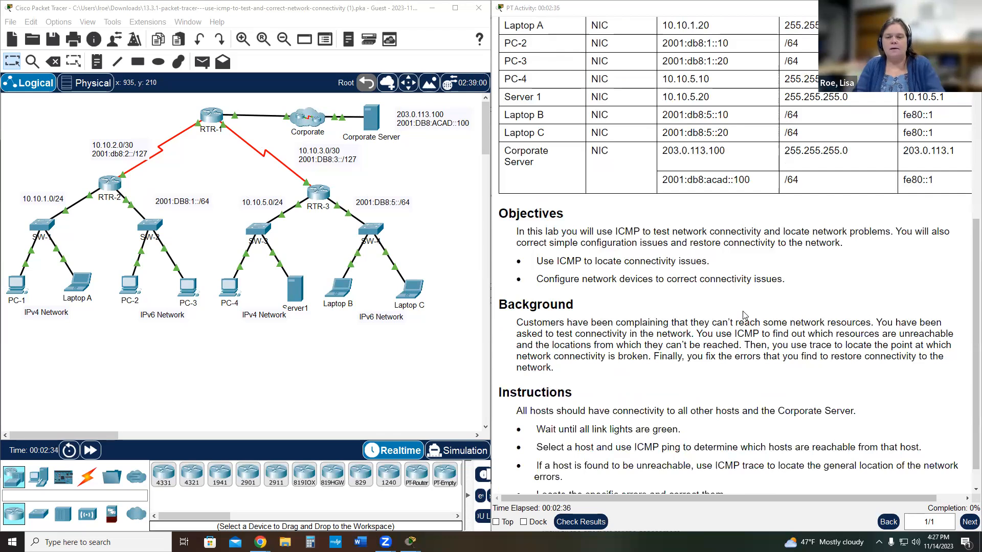
scroll(743, 311, "up", 3)
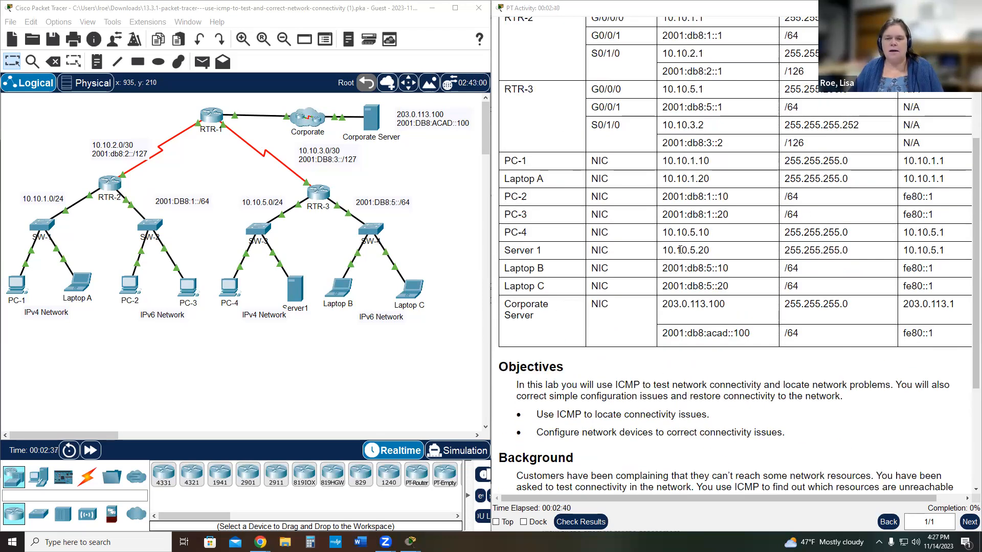
scroll(686, 254, "down", 3)
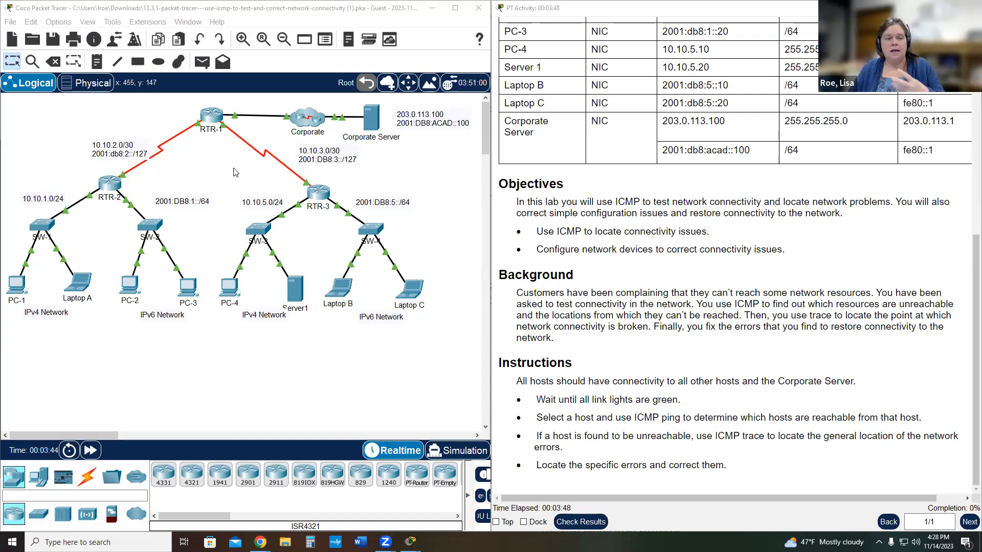
scroll(645, 181, "up", 5)
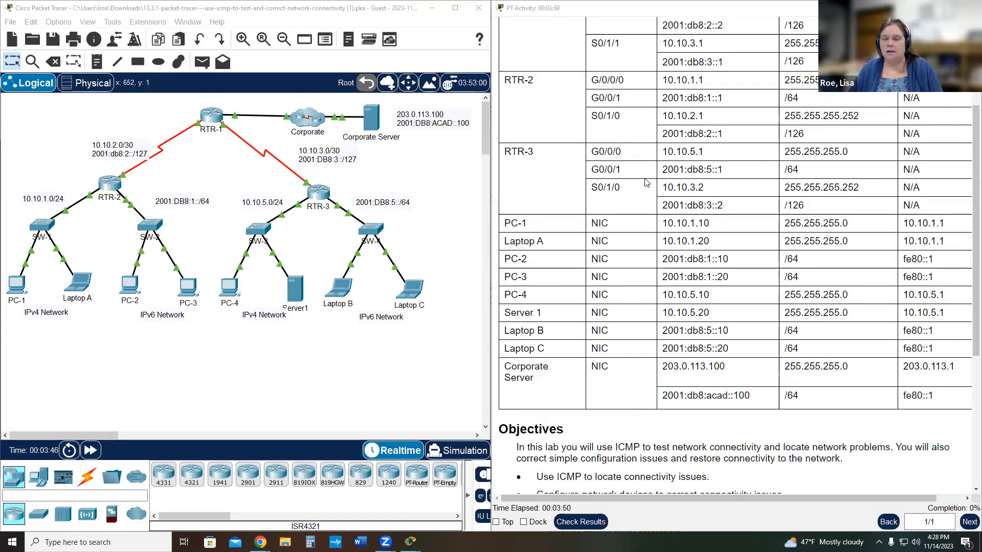
scroll(645, 183, "up", 1)
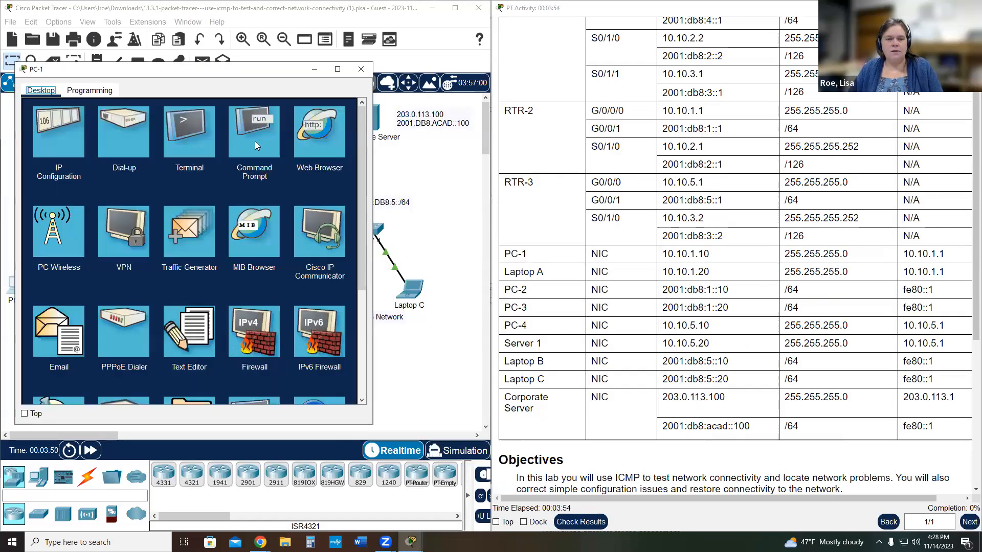
Step: Ping the Corporate Server at 203.0.113.100 from PC-1's command prompt
left_click(255, 141)
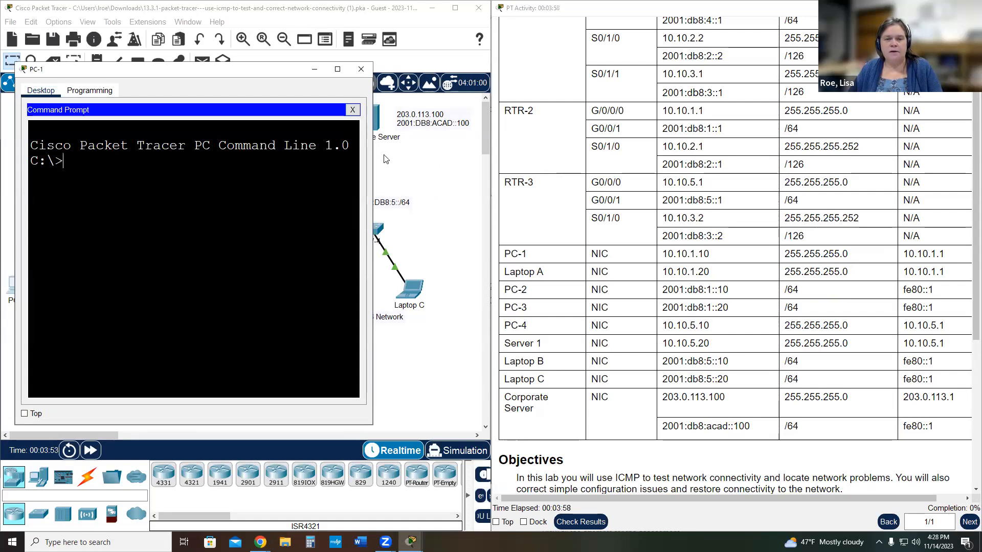
type("op")
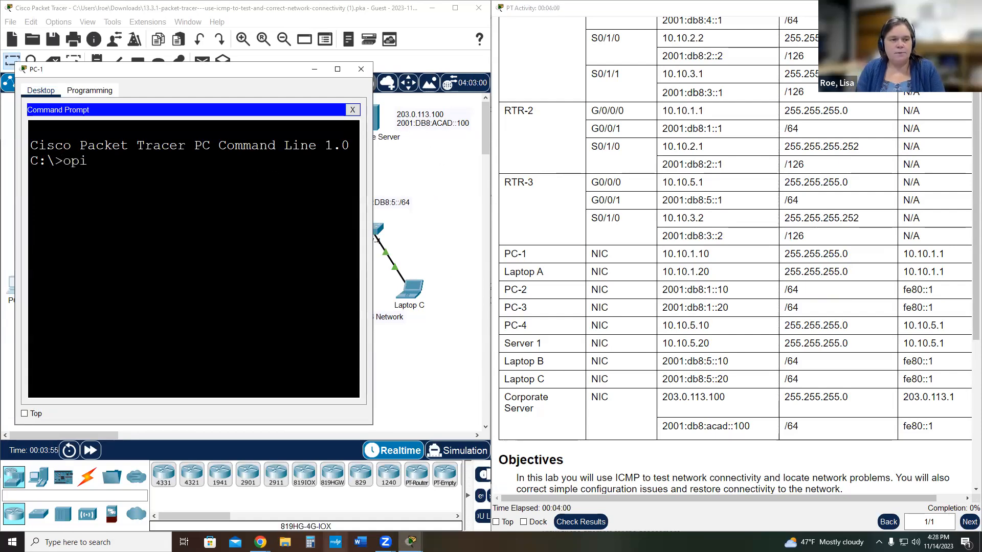
key("BackSpace")
key("BackSpace")
type("ping 203.0.113.10")
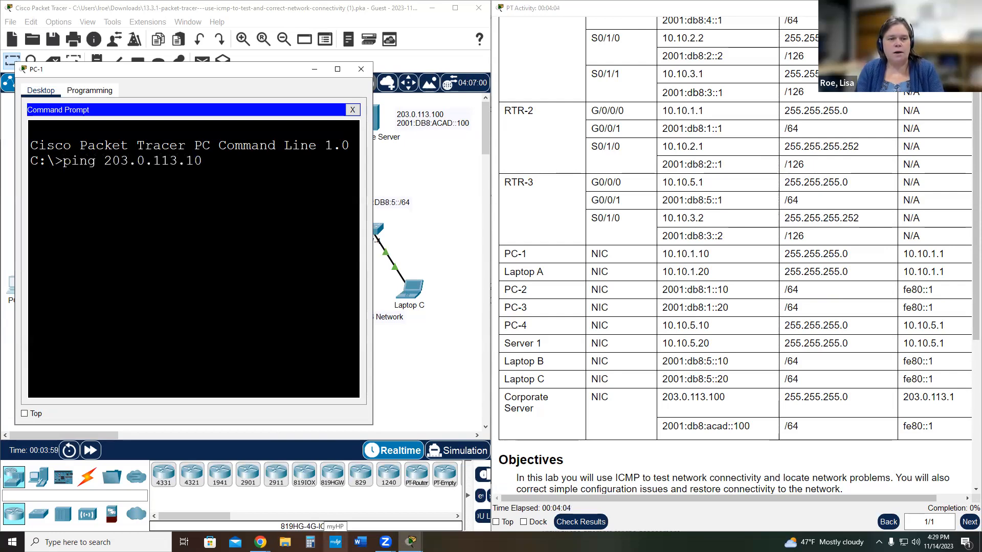
type("0")
key("Return")
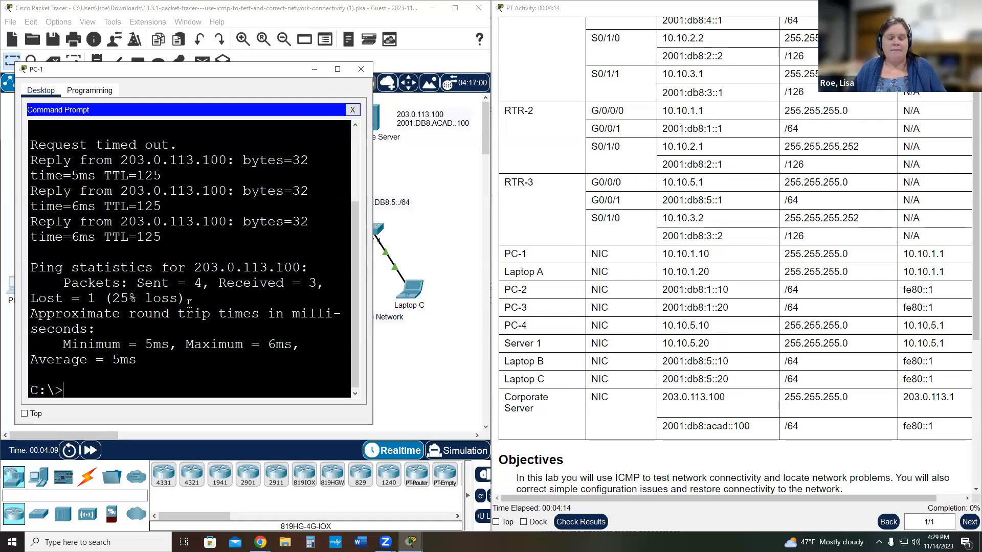
Step: Trace the route from PC-1 to 203.0.113.100, check the final hop, and close the PC-1 window
type("tracert 203")
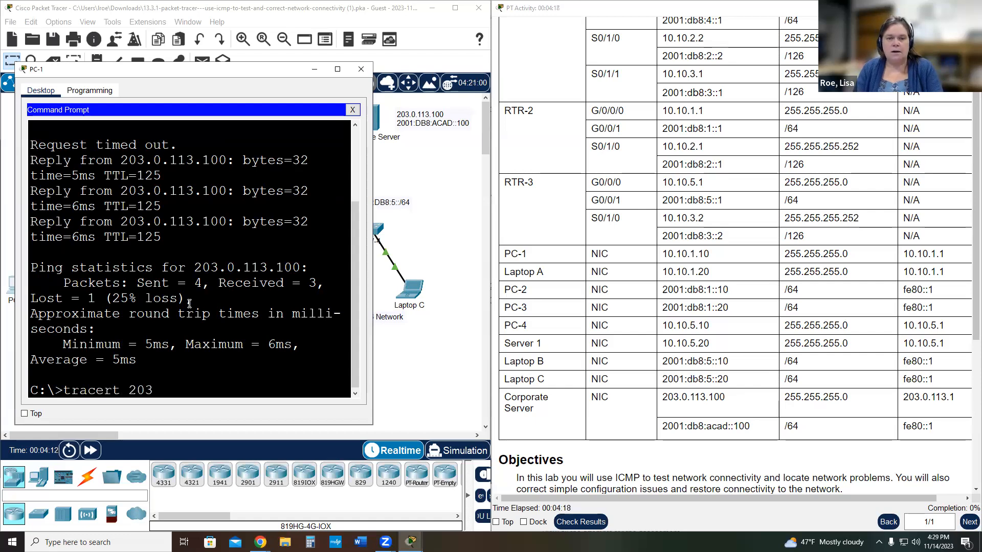
type(".0.113.100")
key("Return")
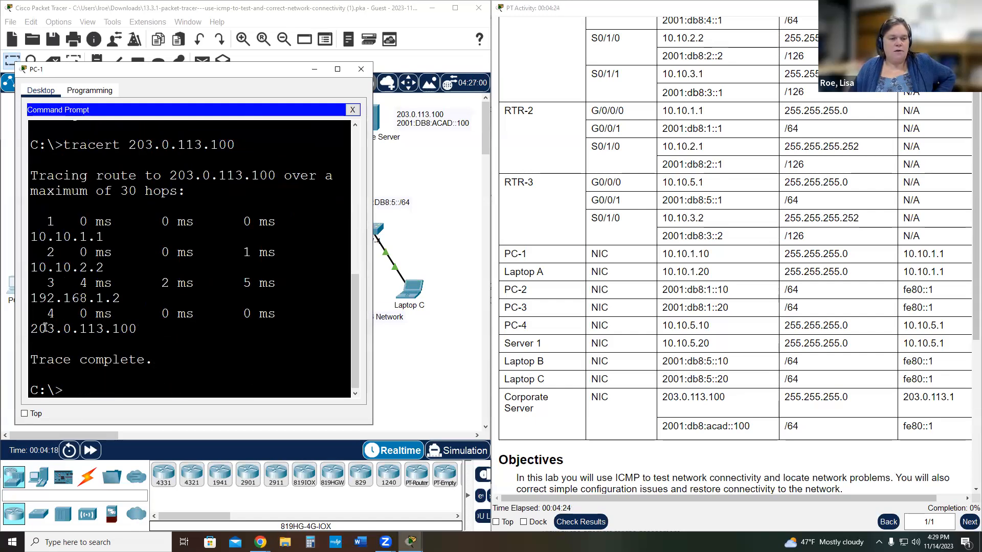
left_click_drag(31, 328, 147, 327)
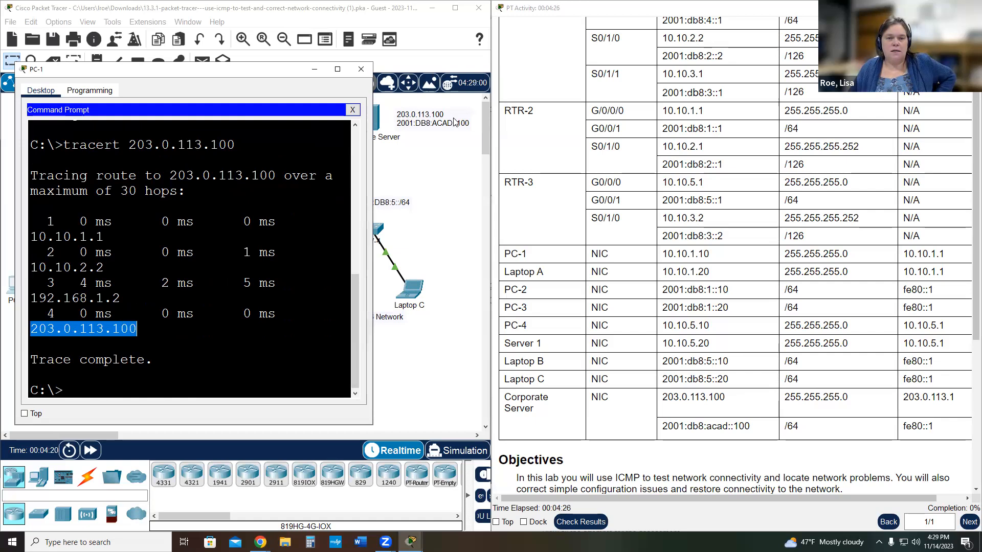
left_click(363, 71)
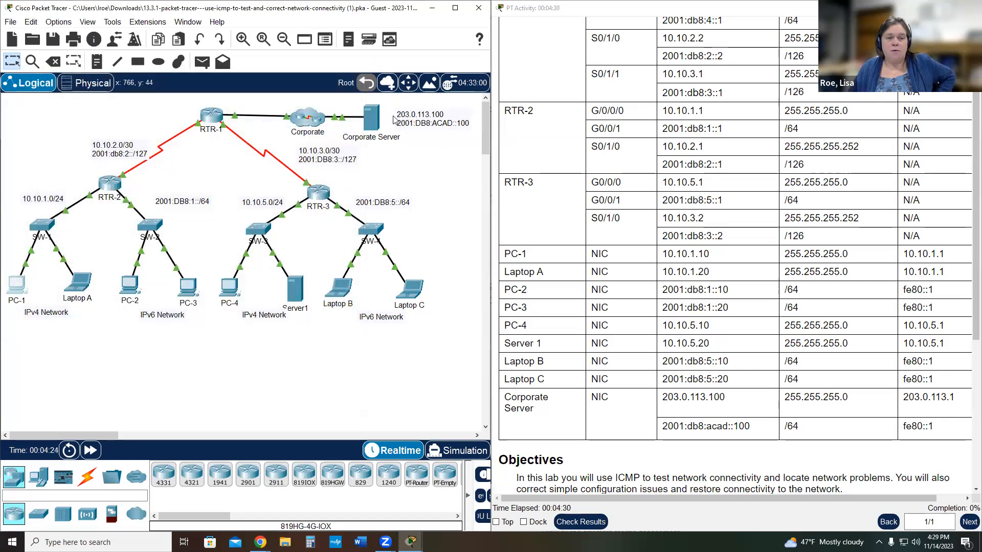
Step: Run tracert 203.0.113.100 from Laptop A's command prompt, check the final hop, and close the Laptop A window
left_click(78, 282)
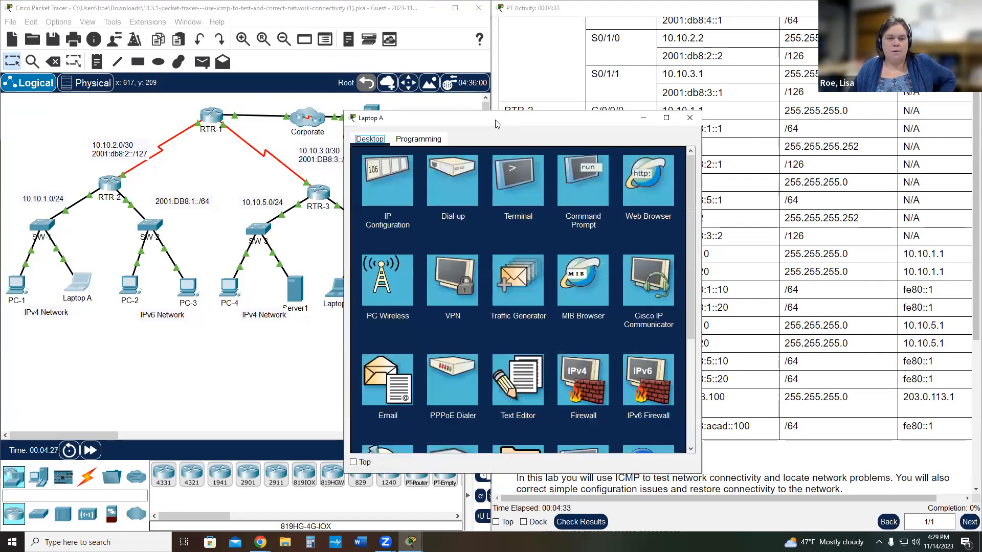
left_click_drag(495, 123, 165, 91)
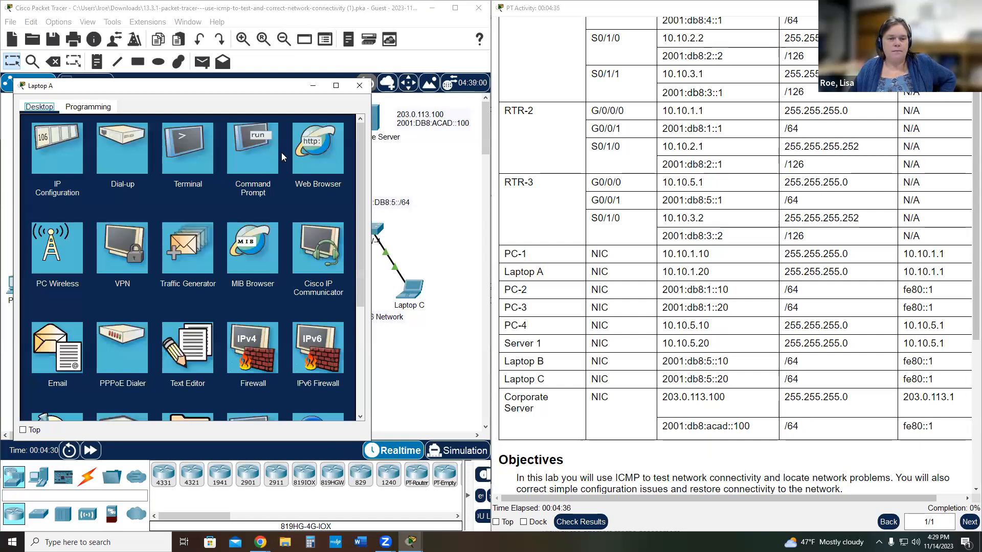
left_click(261, 179)
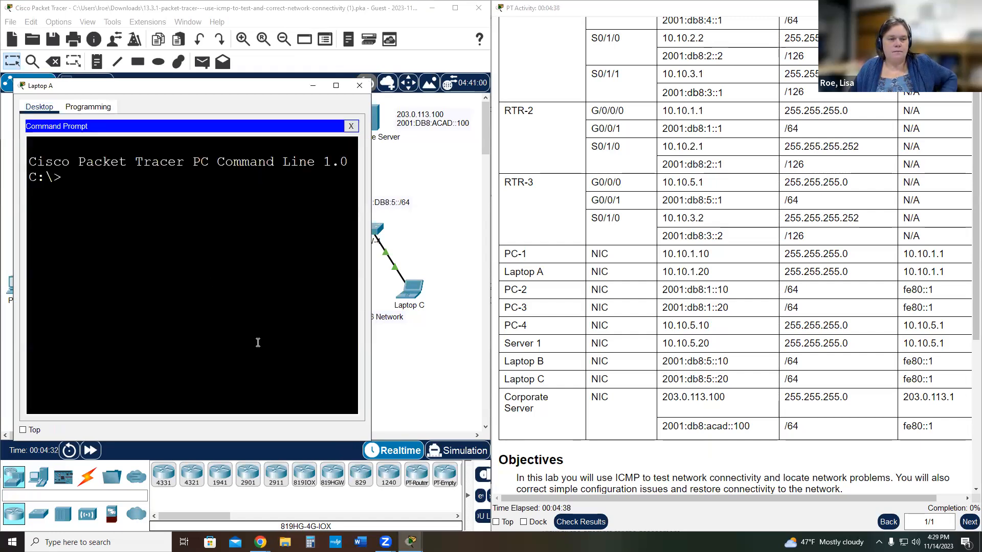
type("tra")
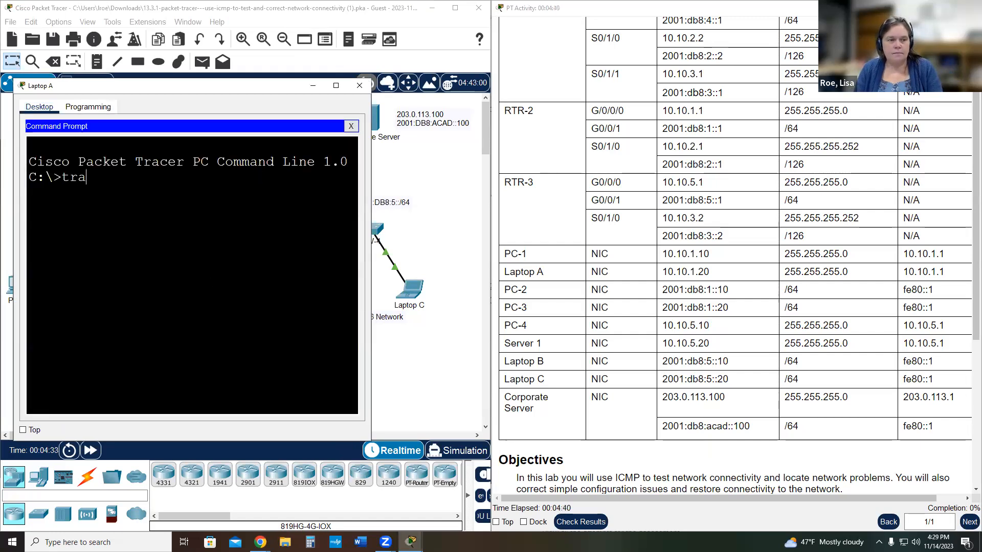
type("cert 203.")
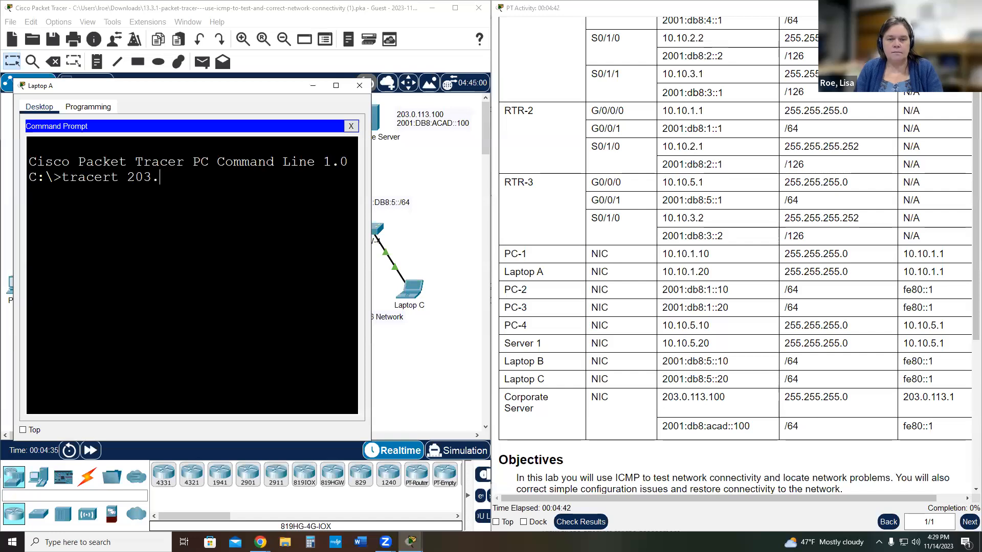
type("0.113.100")
key("Return")
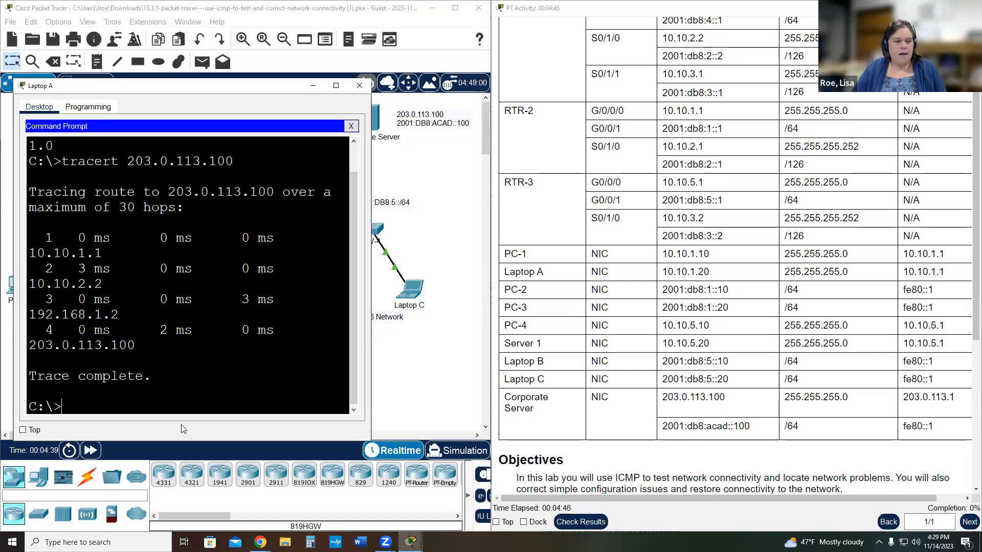
left_click_drag(144, 348, 11, 345)
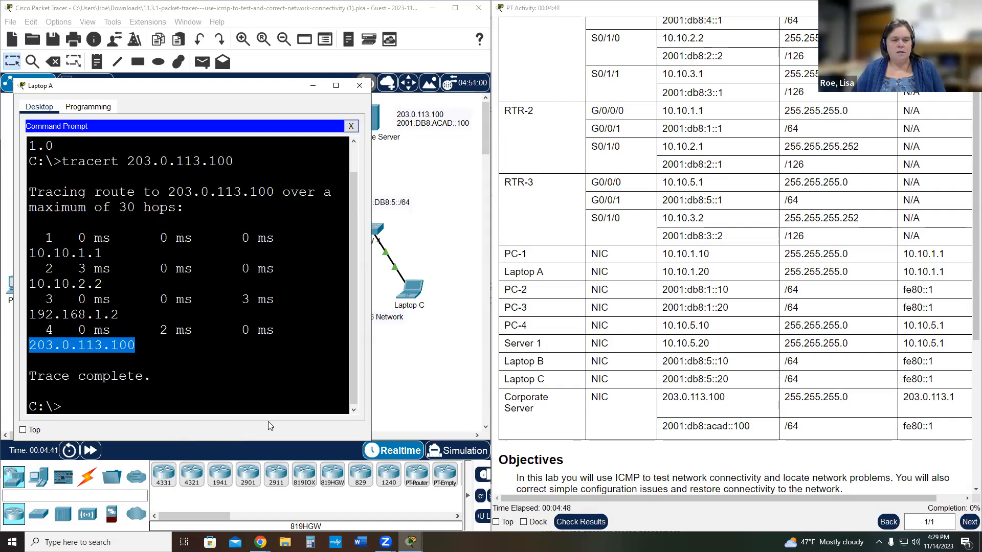
left_click(359, 85)
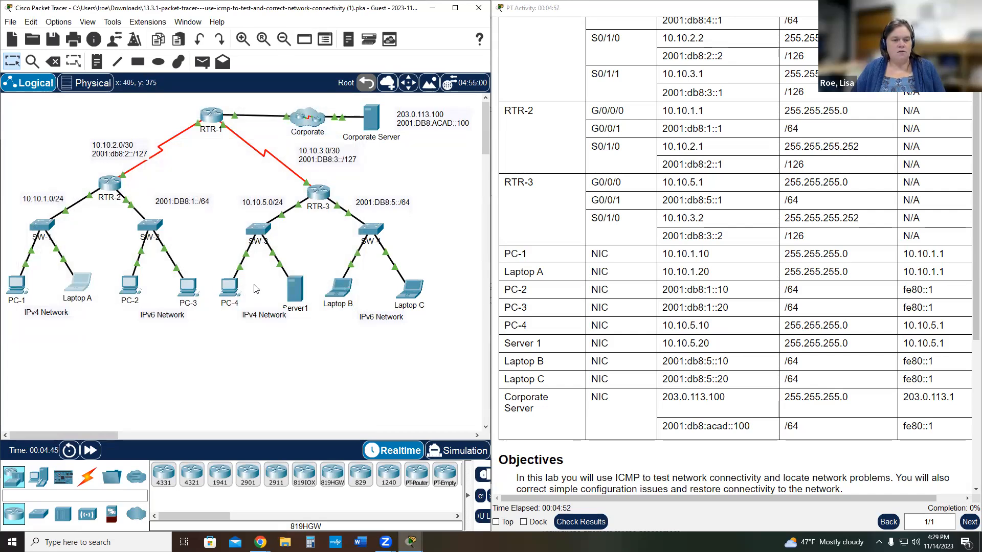
Step: Run tracert 203.0.113.100 from PC-4's command prompt and set its window aside to see the topology
left_click(229, 289)
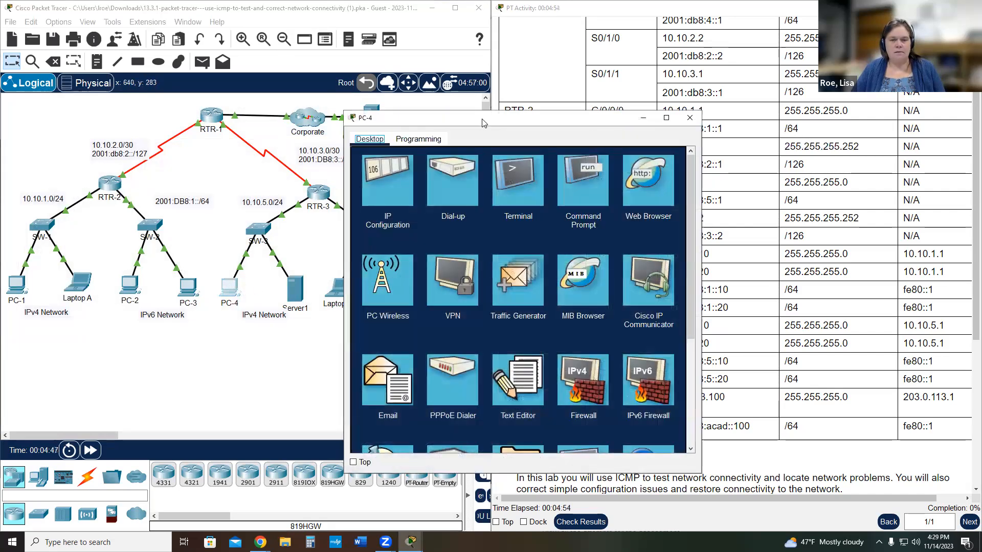
left_click_drag(491, 118, 156, 72)
left_click(246, 129)
type("tracert 203.0.113.100")
key("Return")
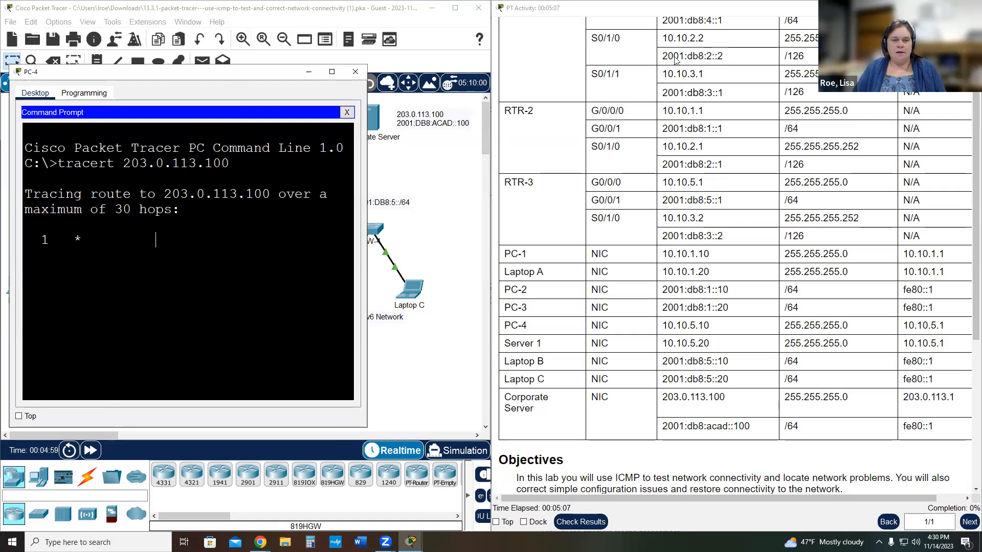
left_click_drag(231, 74, 675, 59)
left_click(306, 196)
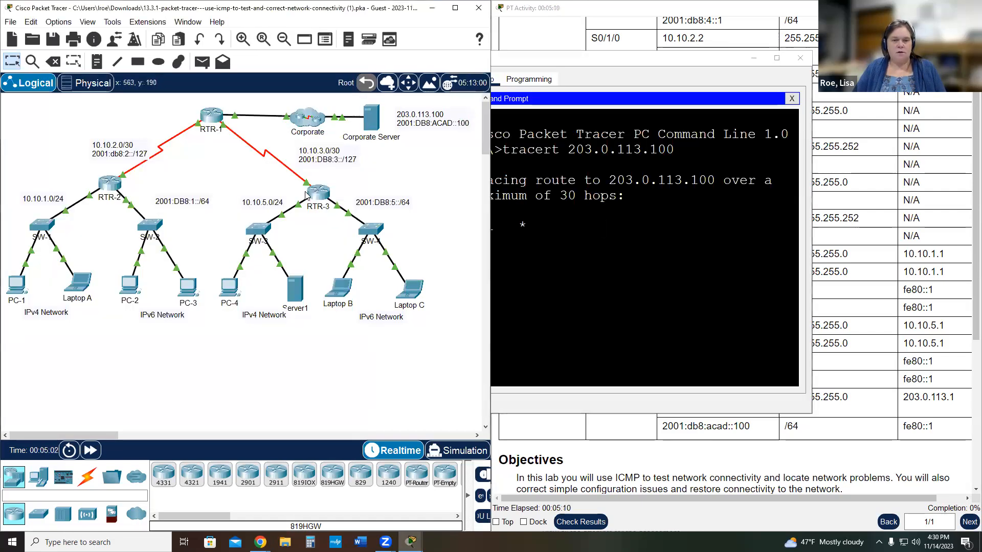
left_click(550, 232)
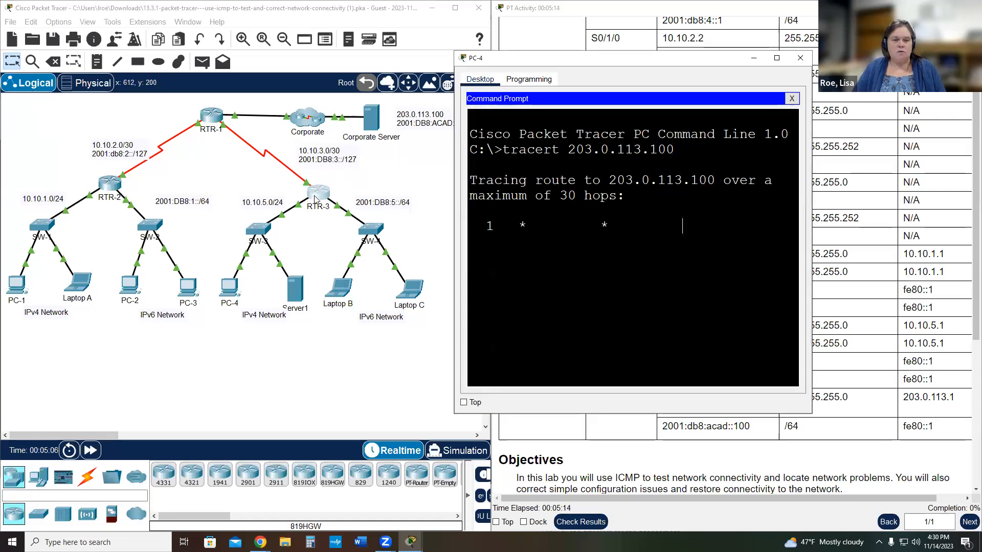
left_click(290, 194)
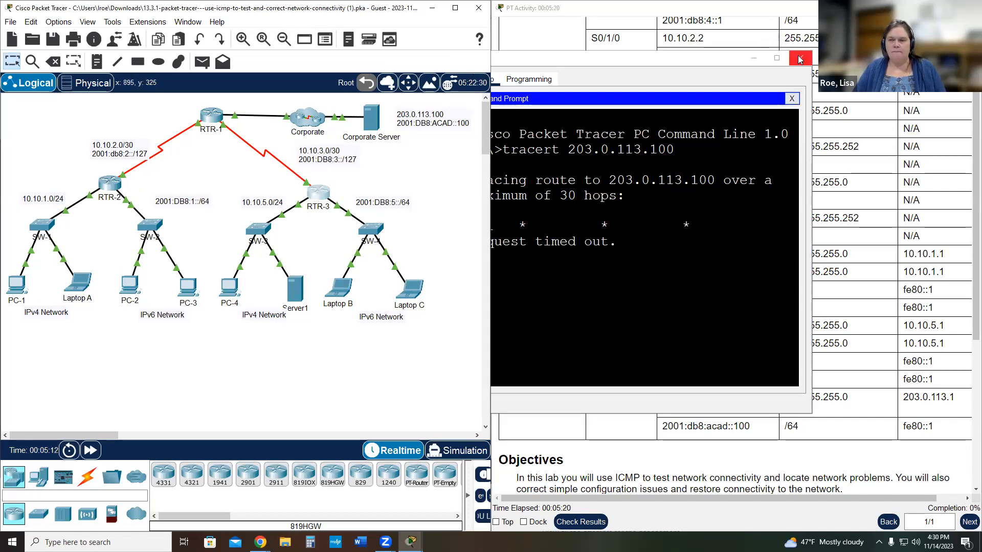
Step: Check PC-4's address, subnet mask and default gateway in its IP Configuration, then close the configuration
left_click(792, 98)
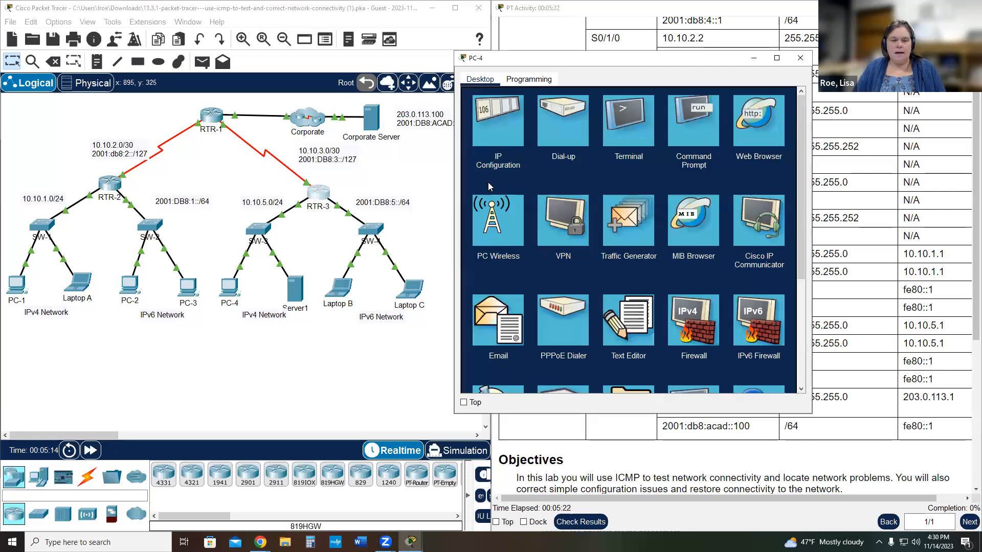
left_click(499, 126)
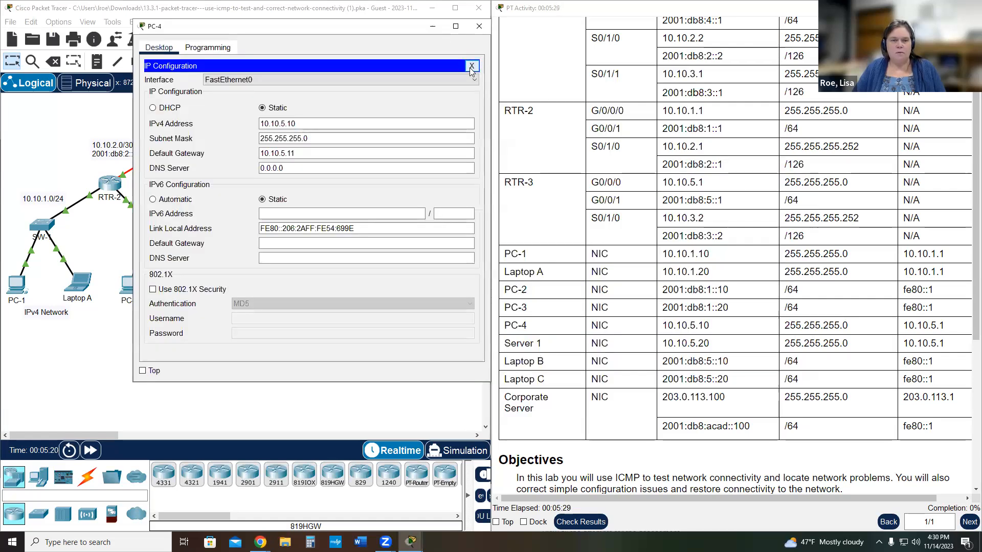
left_click(472, 66)
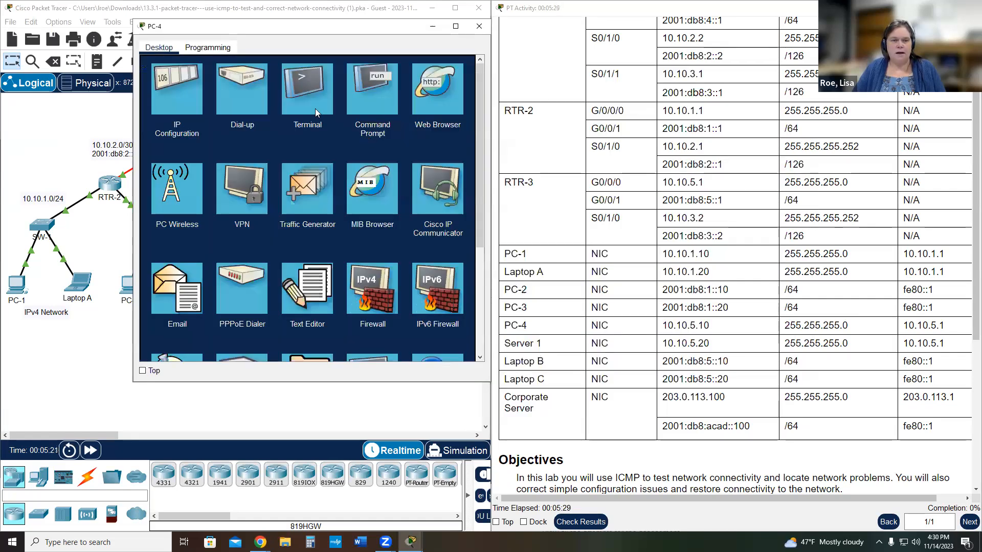
Step: Stop the running trace on PC-4 and run ipconfig at its command prompt
left_click(366, 89)
key("ctrl+c")
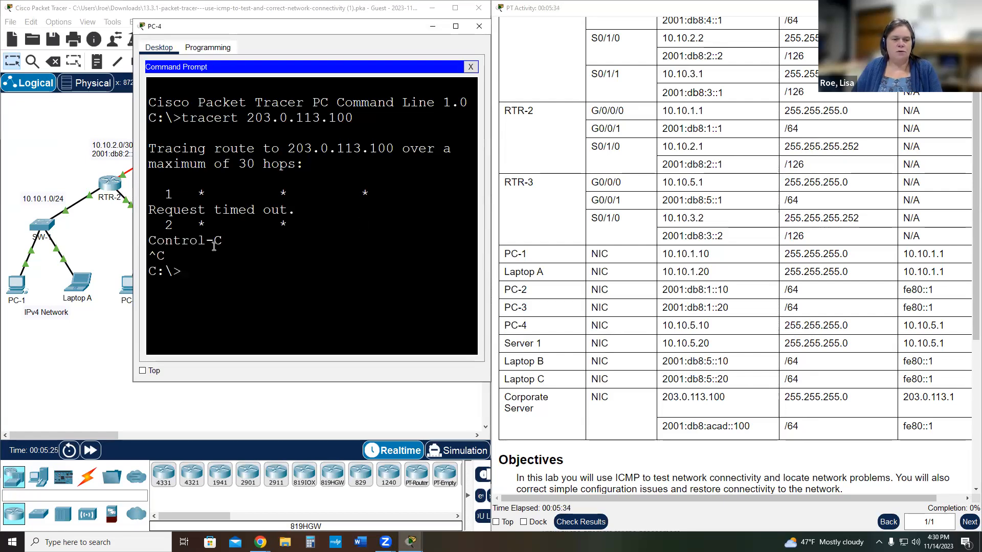
type("ip")
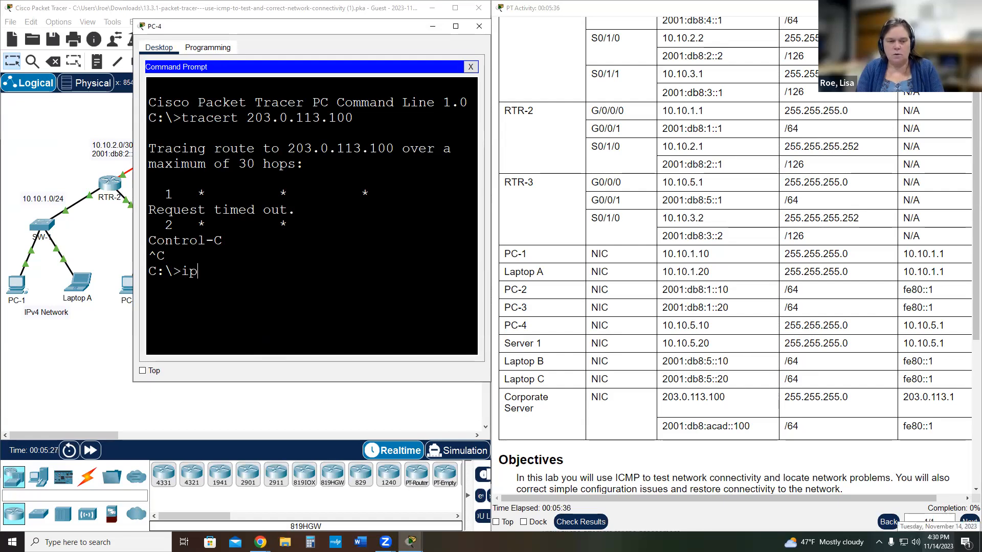
type("config")
key("Return")
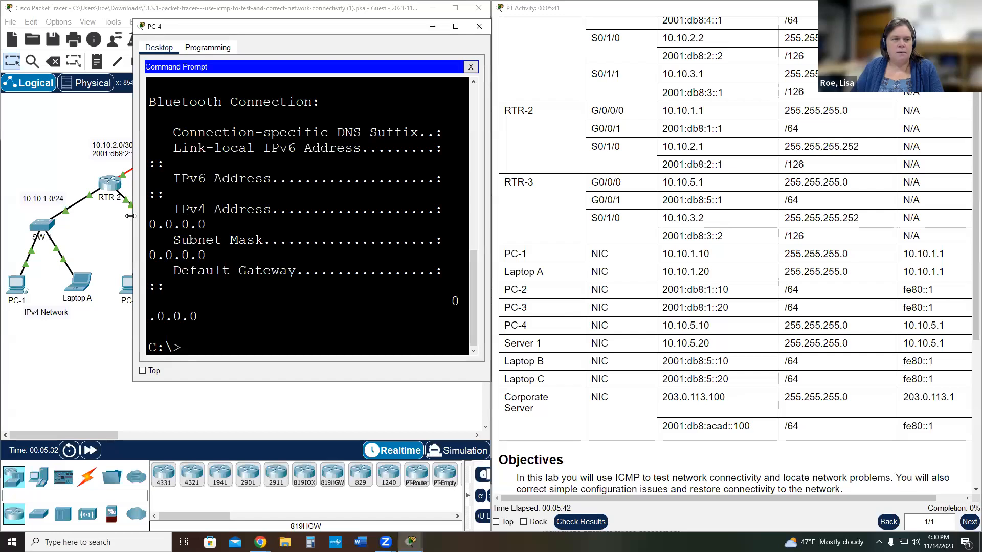
Step: Compare the IPv4 address and default gateway in PC-4's ipconfig output with the PC-4 row of the addressing table
left_click_drag(131, 216, 2, 215)
scroll(251, 204, "up", 2)
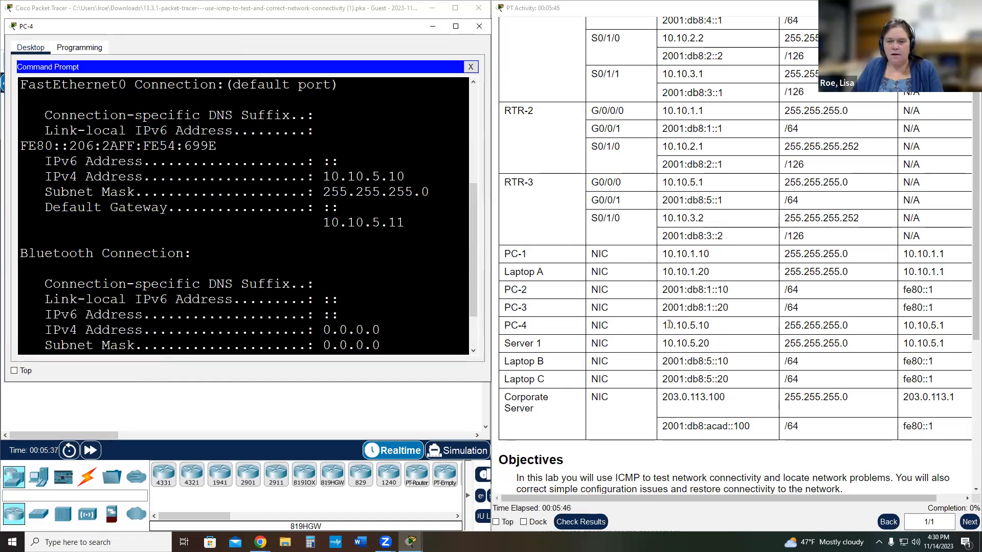
left_click_drag(667, 325, 730, 330)
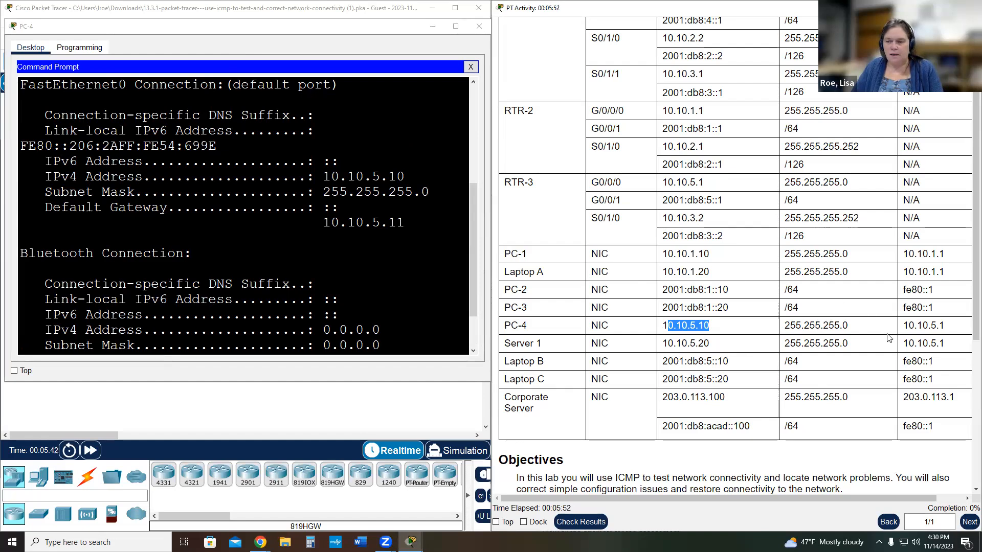
left_click_drag(904, 328, 952, 330)
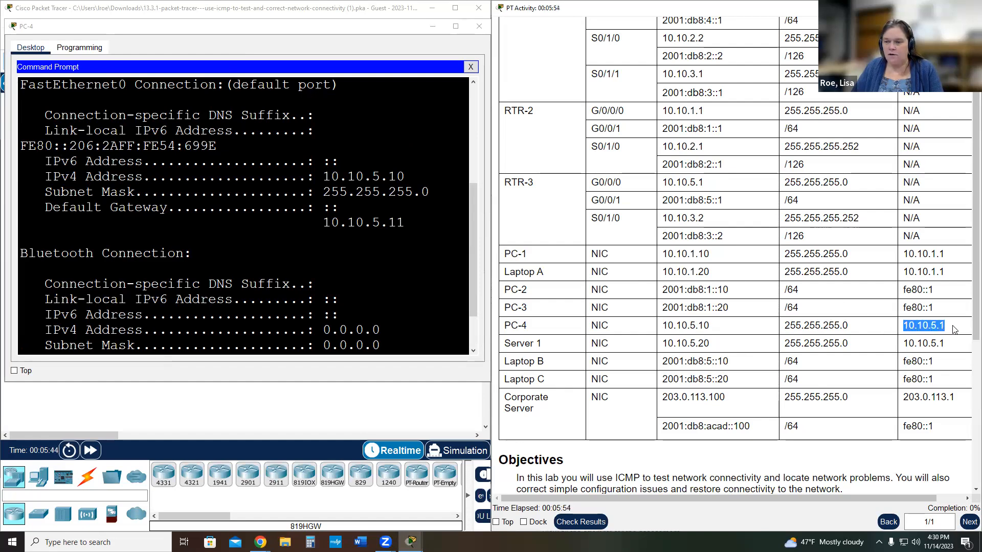
Step: Correct PC-4's default gateway to 10.10.5.1 in its IP Configuration and close the PC-4 window
left_click_drag(315, 223, 449, 223)
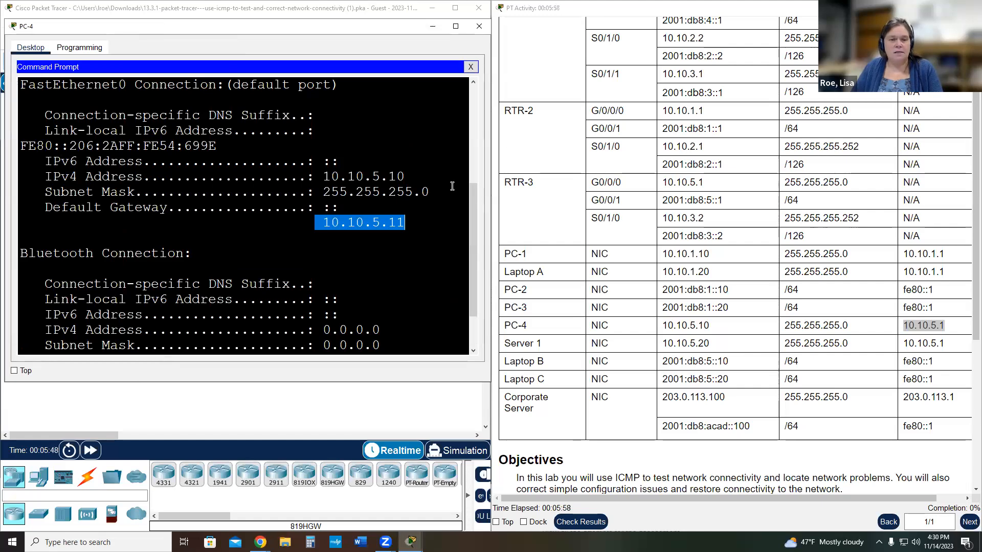
left_click(471, 66)
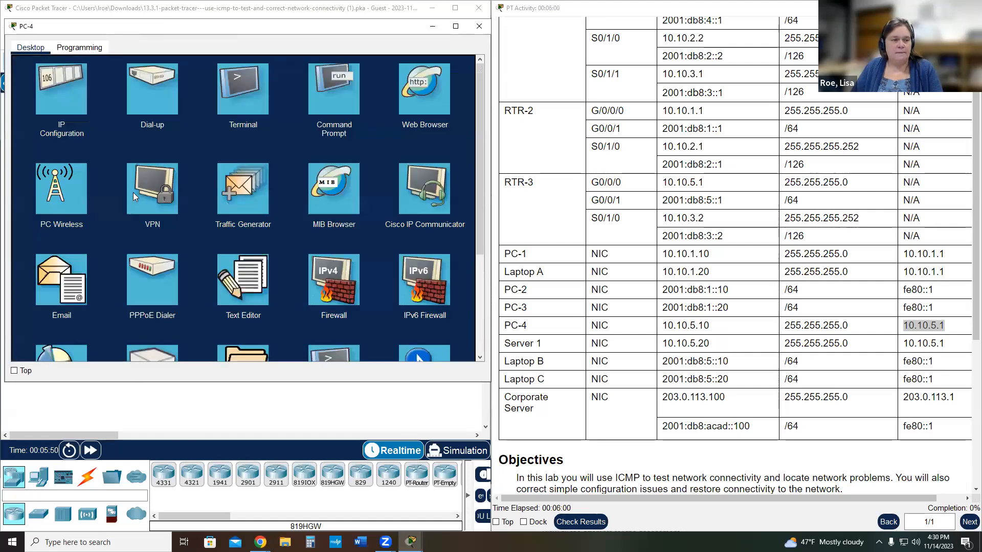
left_click(65, 98)
left_click(224, 156)
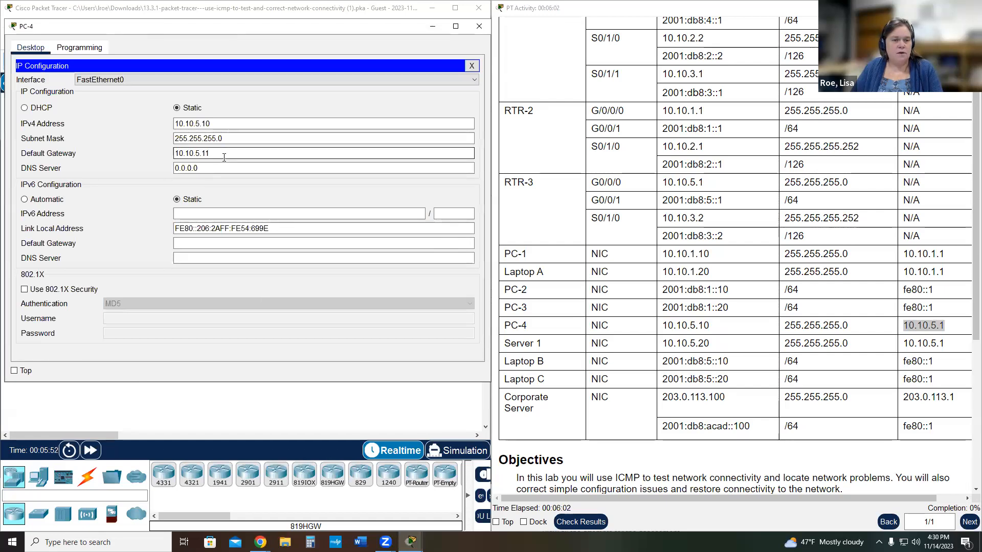
key("BackSpace")
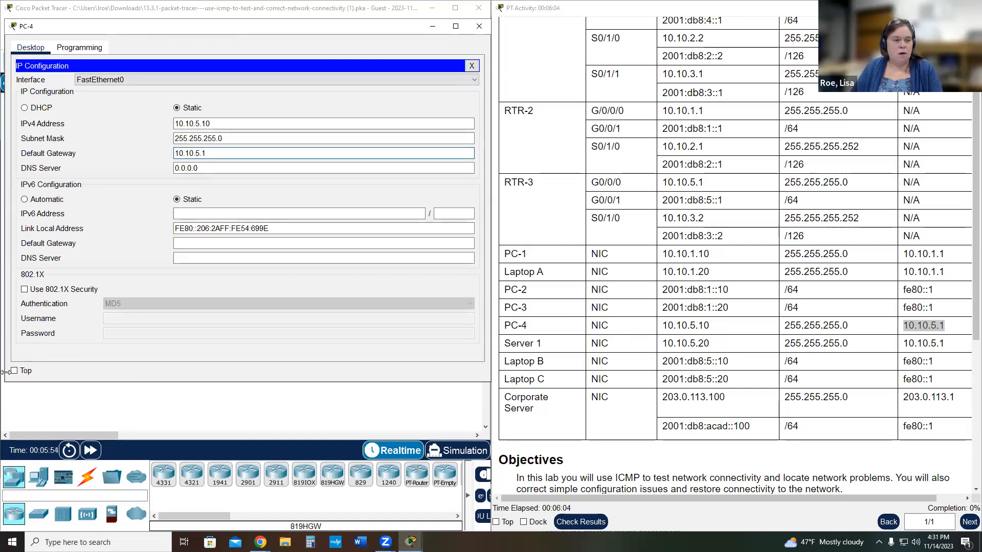
left_click(479, 26)
Step: Rerun tracert 203.0.113.100 from PC-4's command prompt, check the final hop and close the PC-4 window
left_click(229, 286)
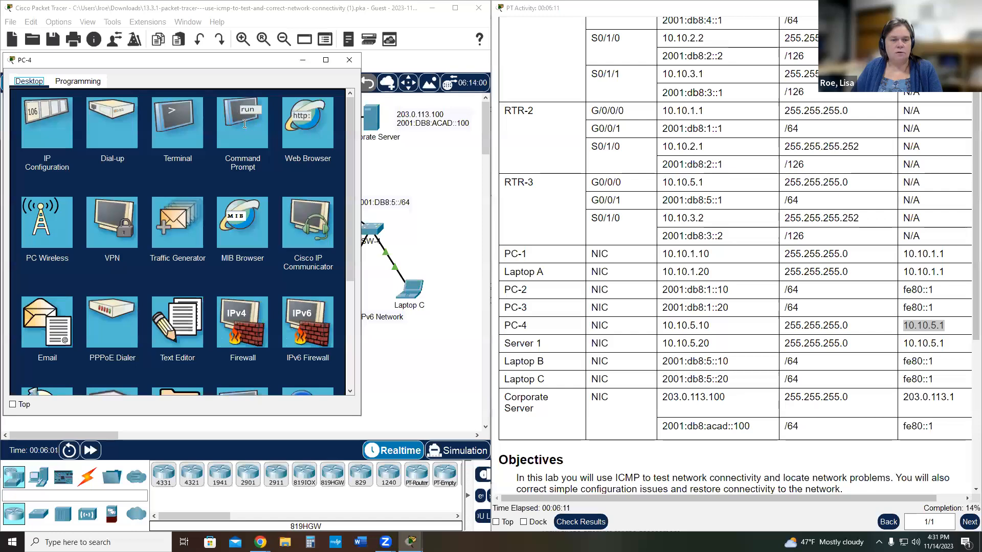
left_click(231, 106)
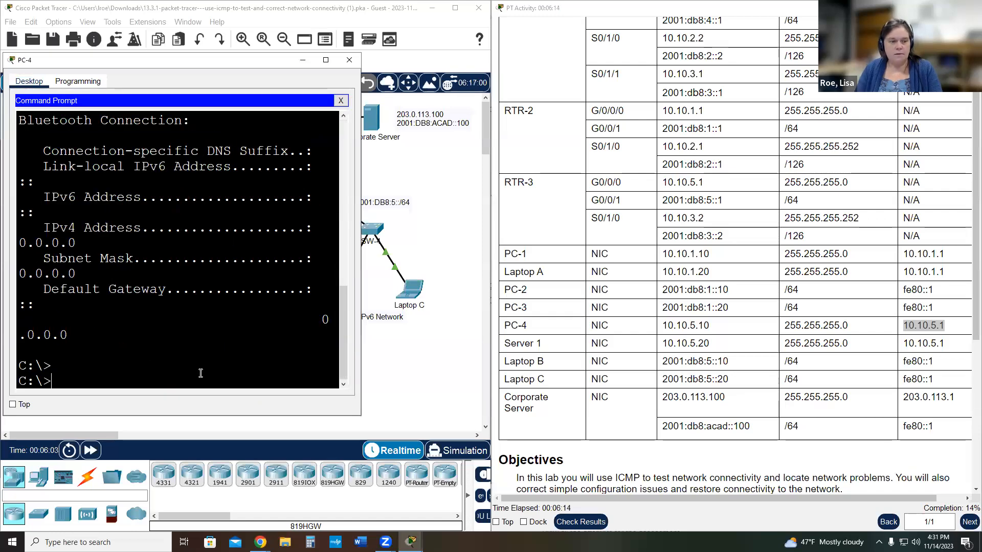
key("Up")
key("Up")
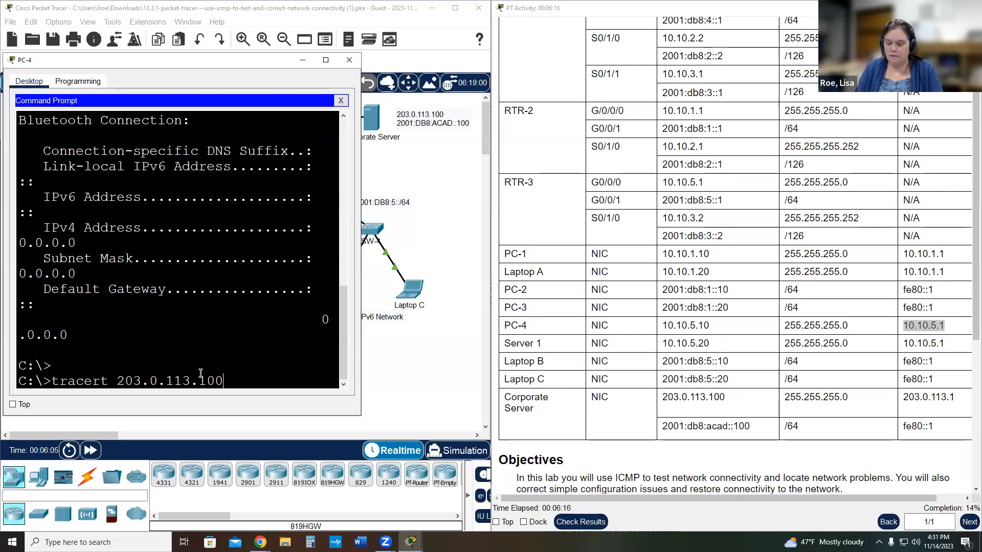
key("Return")
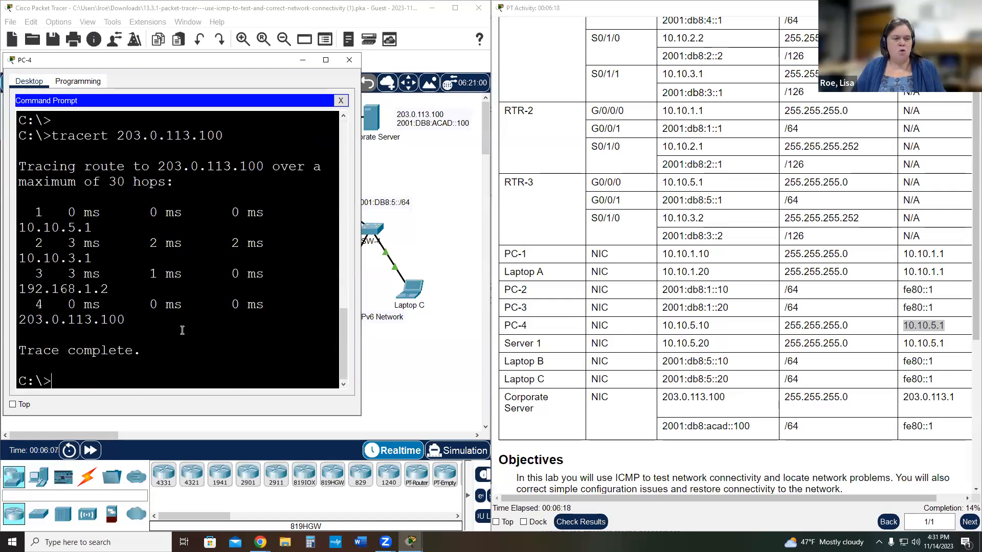
left_click_drag(143, 320, 7, 321)
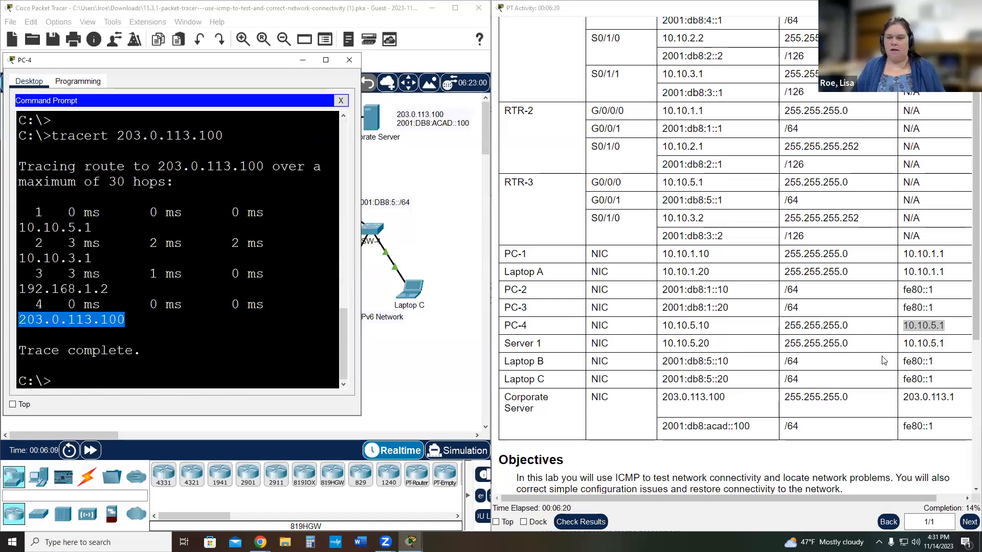
left_click(349, 60)
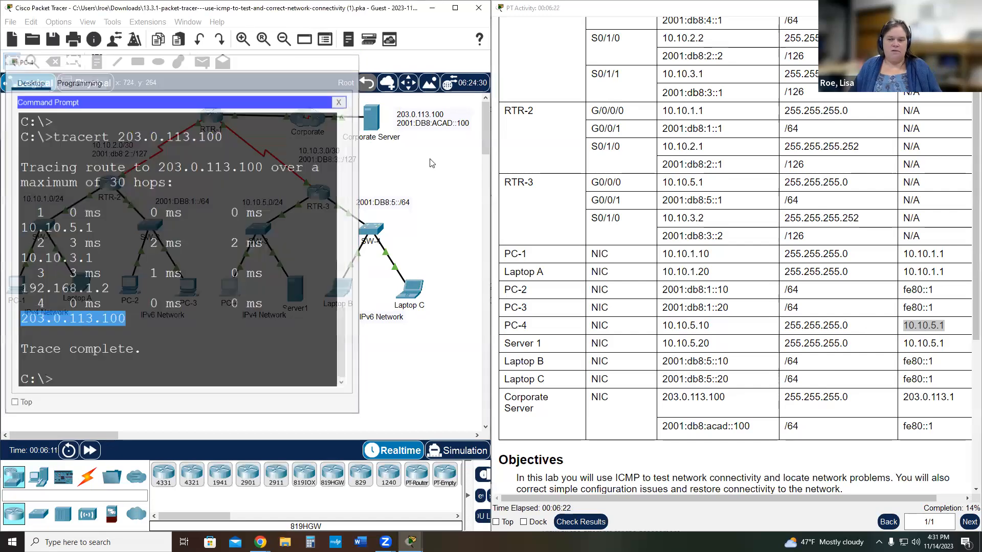
Step: Run tracert 203.0.113.100 from Server1's command prompt to test its path to the Corporate Server
scroll(664, 362, "down", 4)
scroll(664, 362, "down", 1)
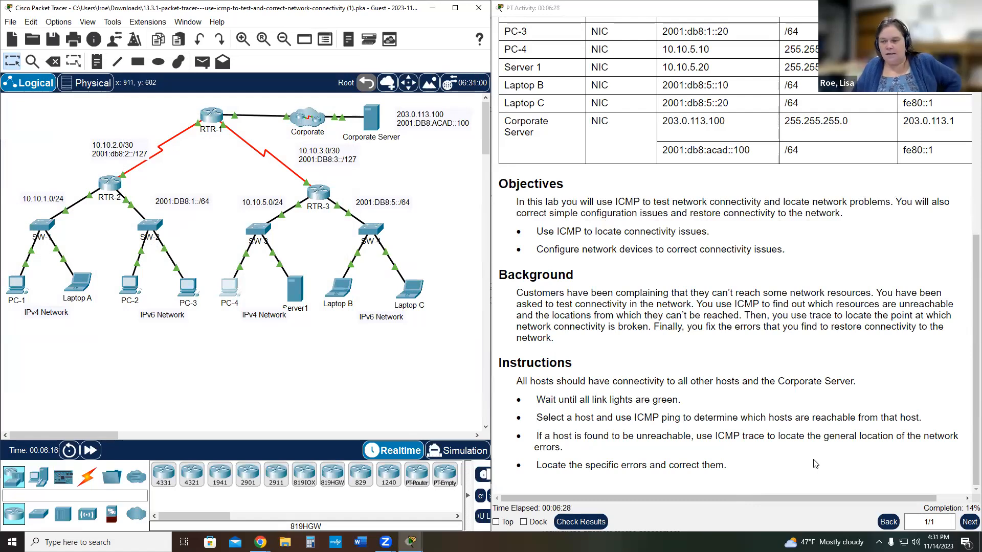
left_click(295, 290)
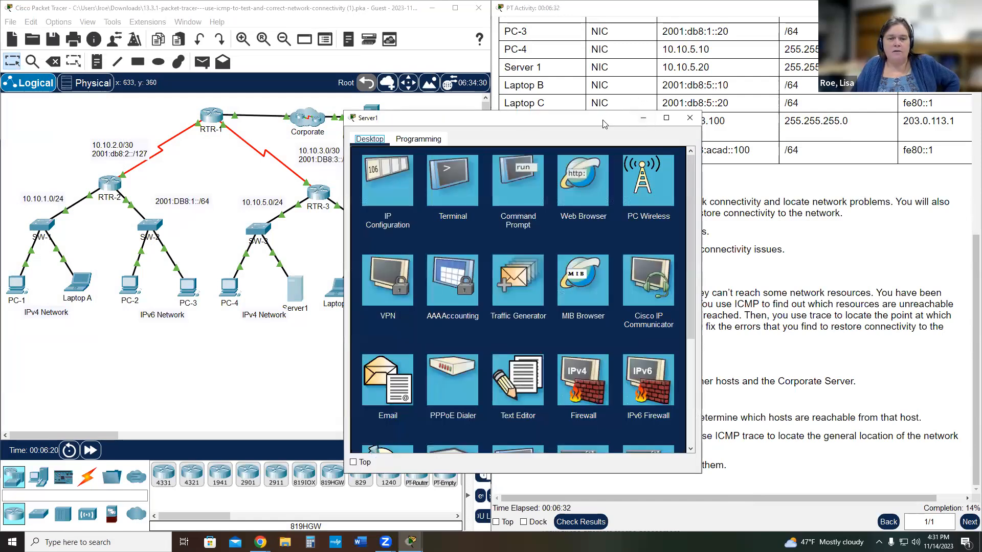
left_click_drag(605, 124, 257, 100)
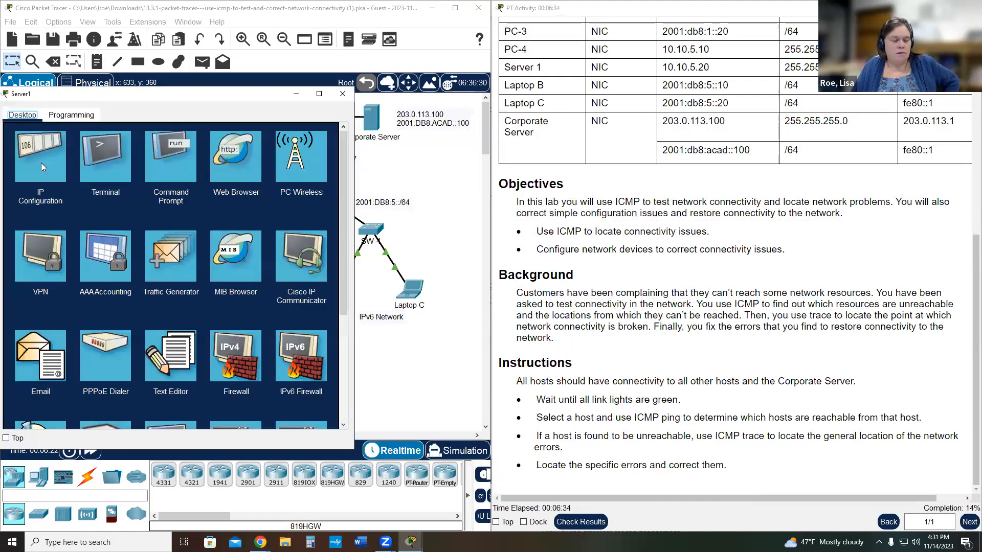
left_click(170, 158)
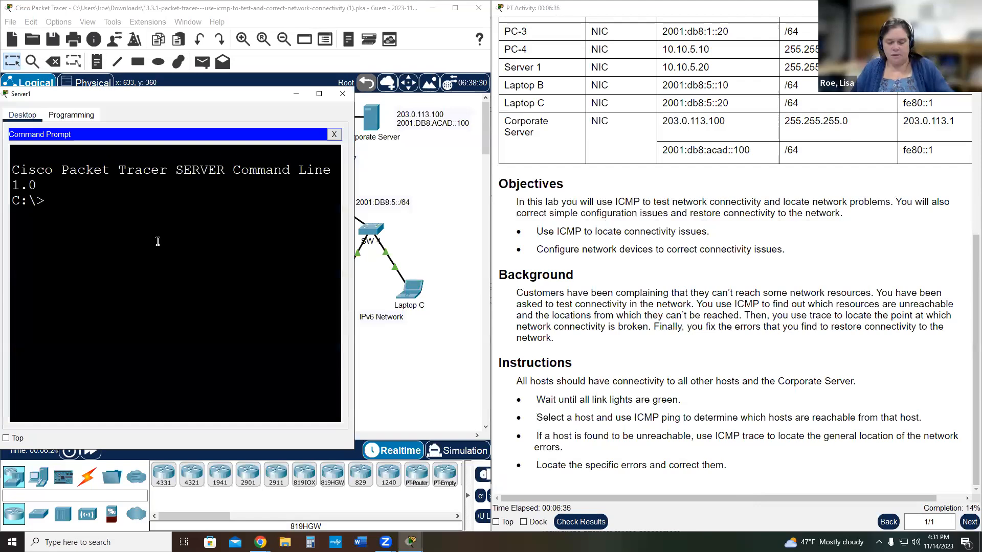
type("tracert 203.0.113.100")
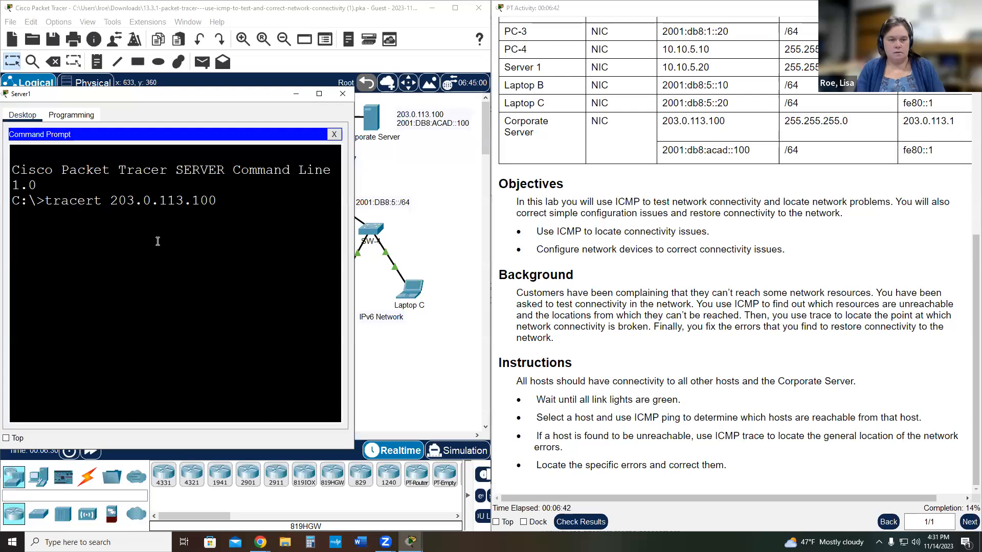
key("Return")
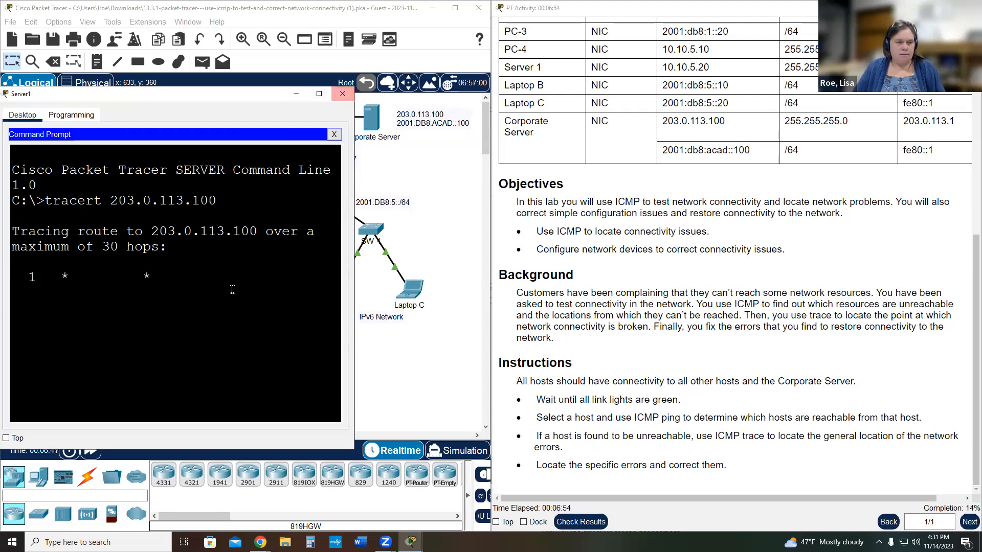
Step: Stop the running trace on Server1, run ipconfig and widen the window to fit the output
key("ctrl+c")
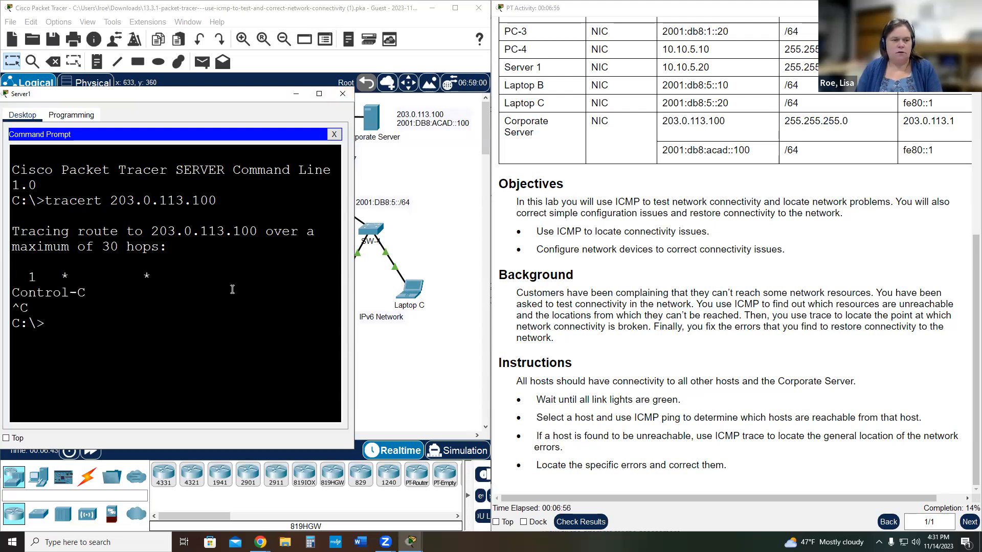
type("ipconfig")
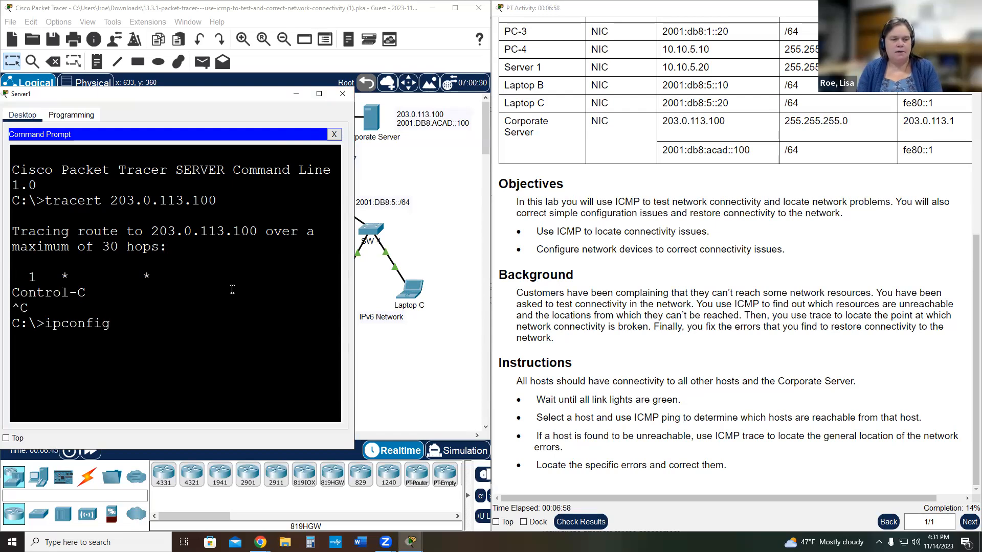
key("Return")
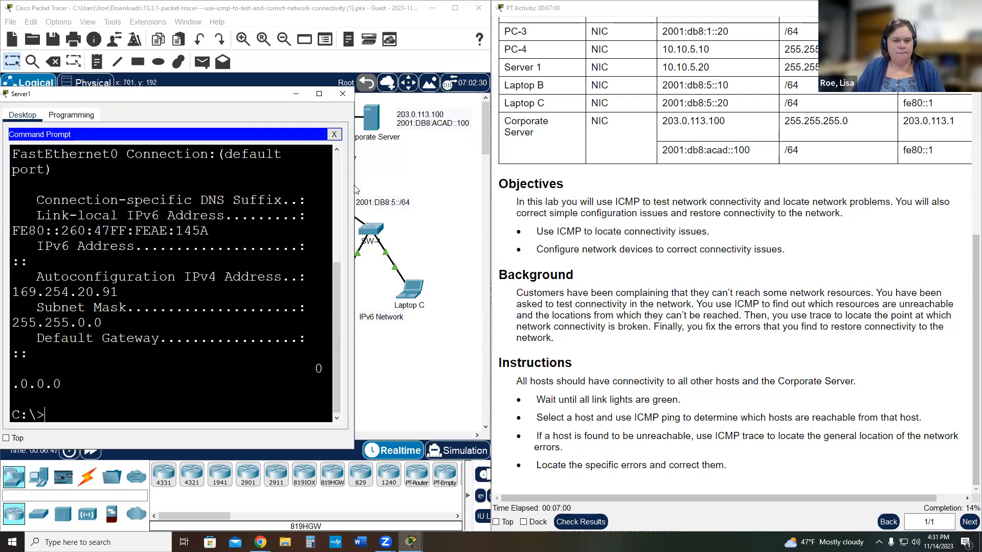
left_click_drag(356, 183, 458, 184)
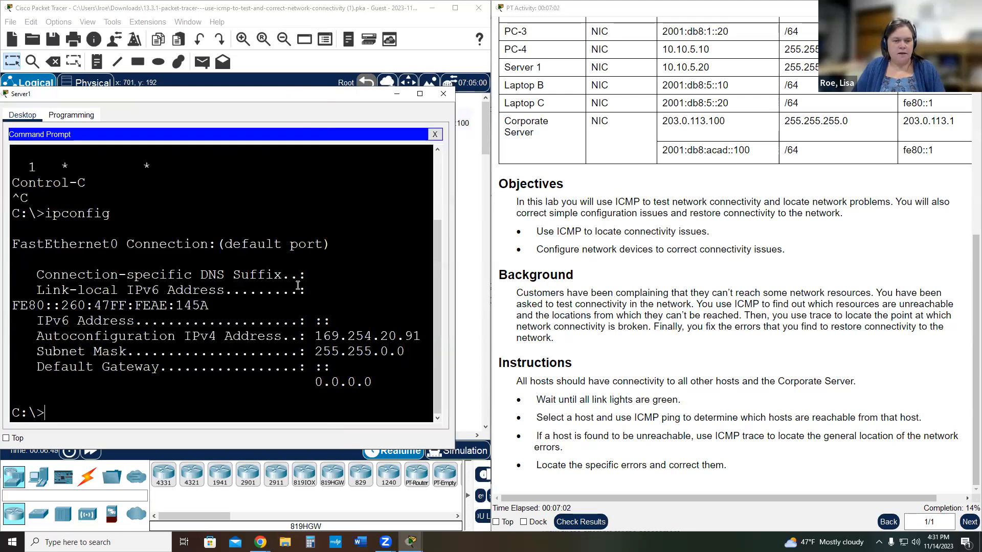
Step: Examine the IPv4 address and subnet mask in Server1's ipconfig output, then close the Server1 window
left_click_drag(316, 336, 424, 336)
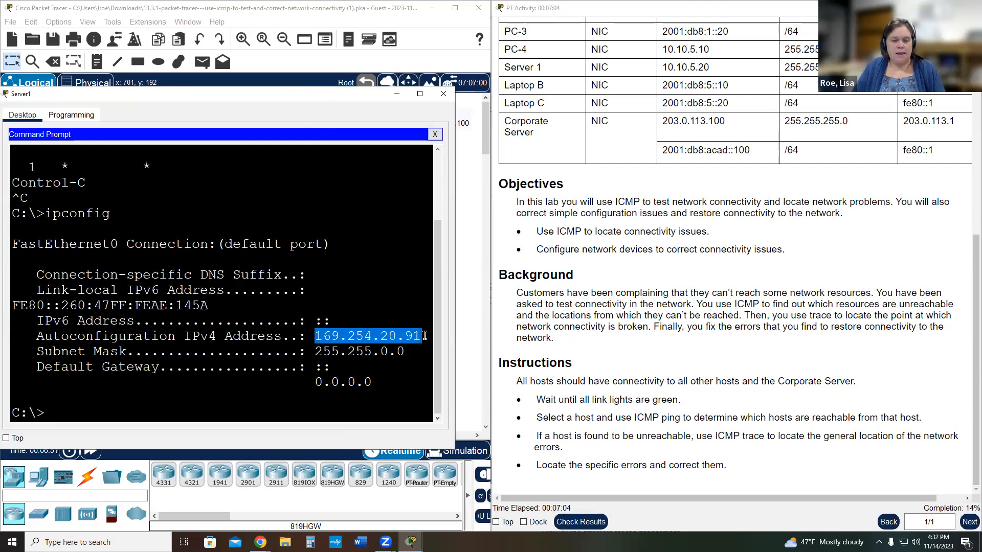
left_click_drag(306, 352, 411, 350)
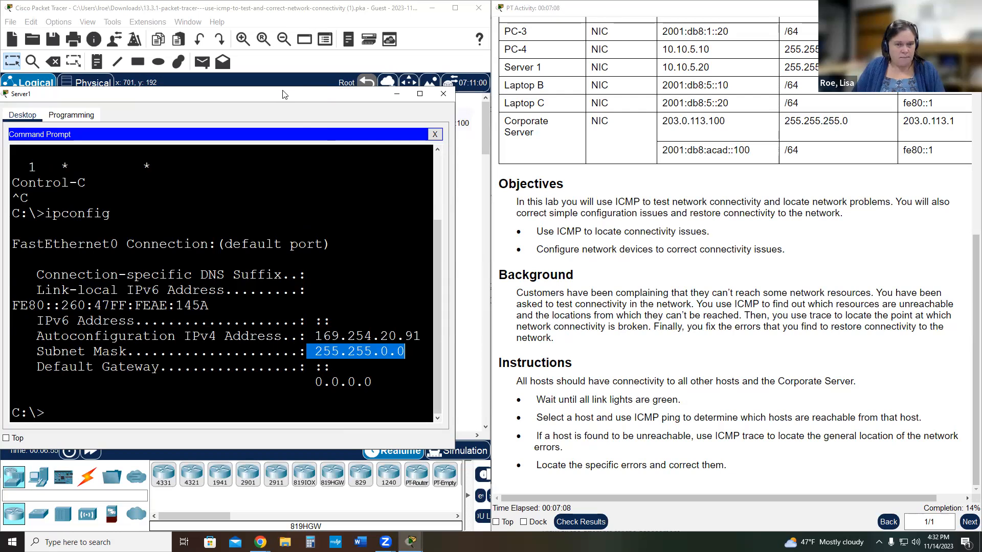
left_click_drag(284, 94, 282, 42)
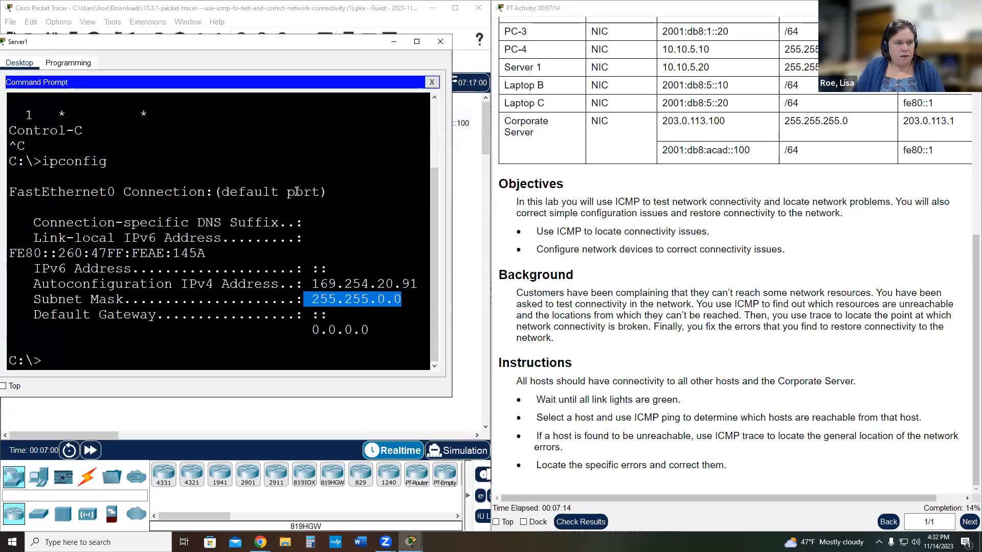
scroll(298, 187, "up", 3)
scroll(297, 187, "down", 3)
left_click(431, 82)
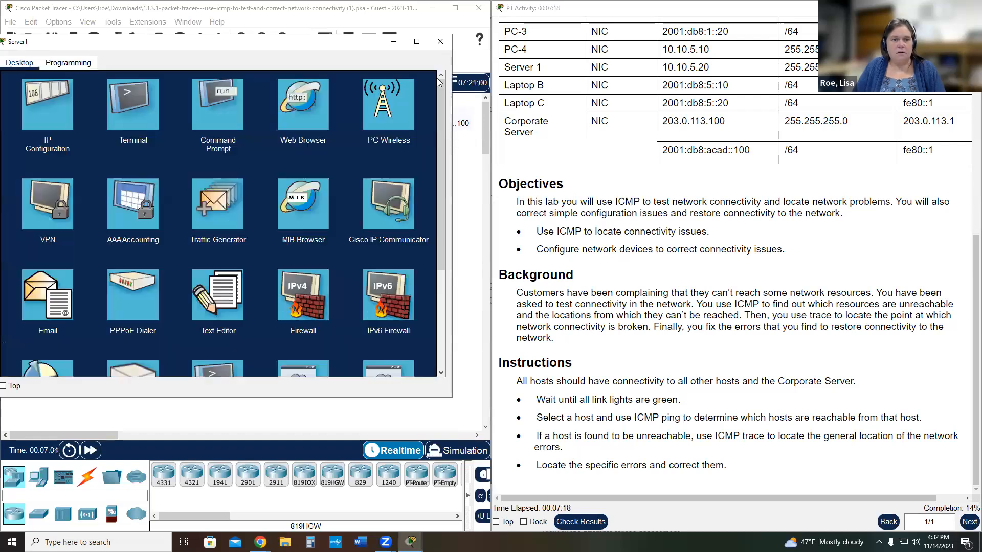
left_click(441, 41)
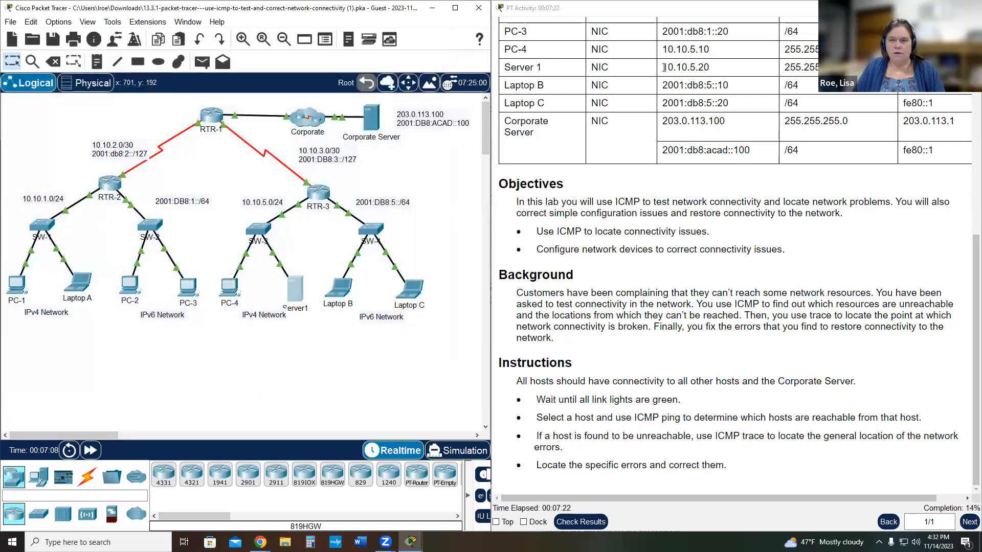
Step: Switch Server1's IPv4 configuration to Static and enter the address 10.10.5.20 from the addressing table
left_click_drag(662, 67, 719, 72)
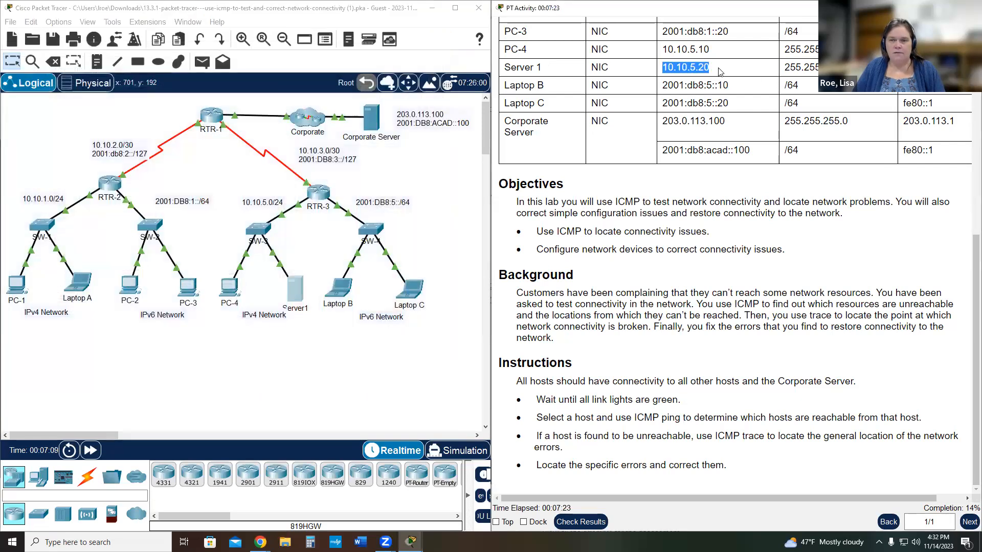
left_click(295, 292)
left_click(386, 177)
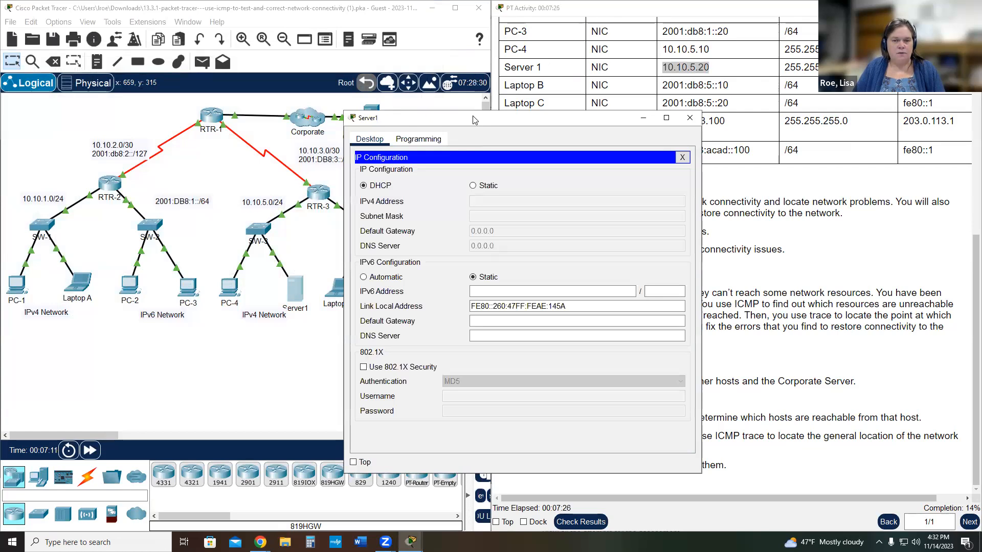
left_click_drag(411, 118, 100, 47)
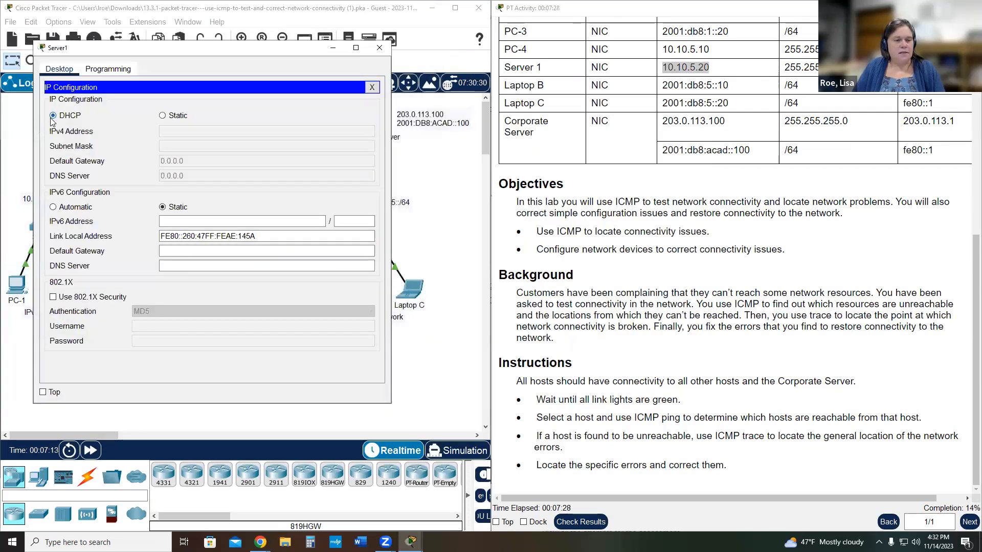
left_click(162, 116)
left_click(182, 134)
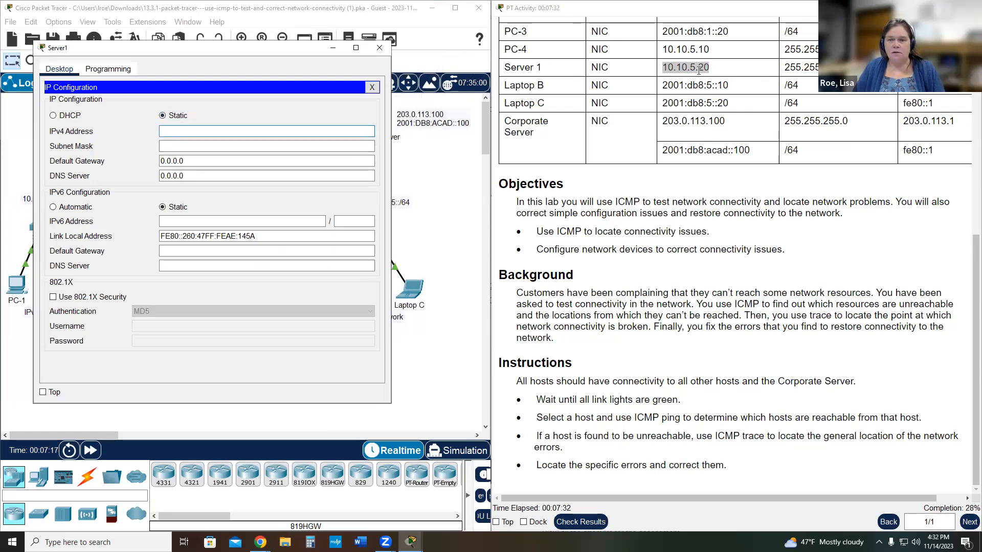
type("10")
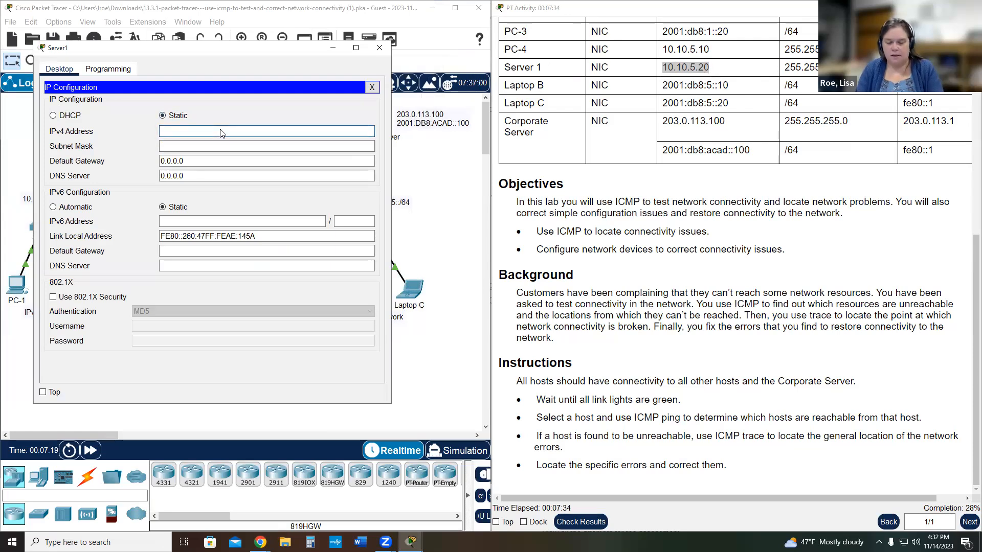
type(".10.5.20")
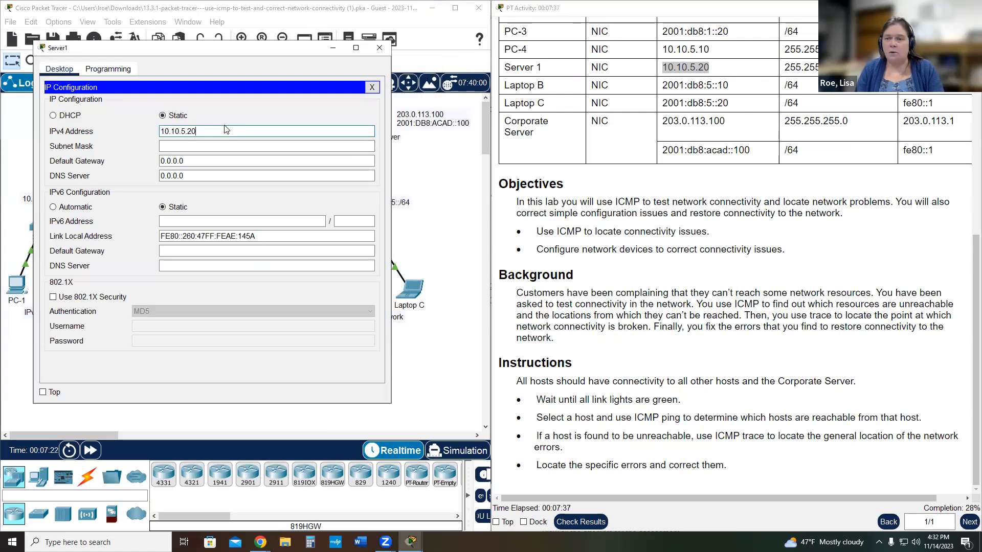
Step: Set Server1's subnet mask to 255.255.255.0 and its default gateway to 10.10.5.1, then close its window
key("Tab")
type("255.255.255.0")
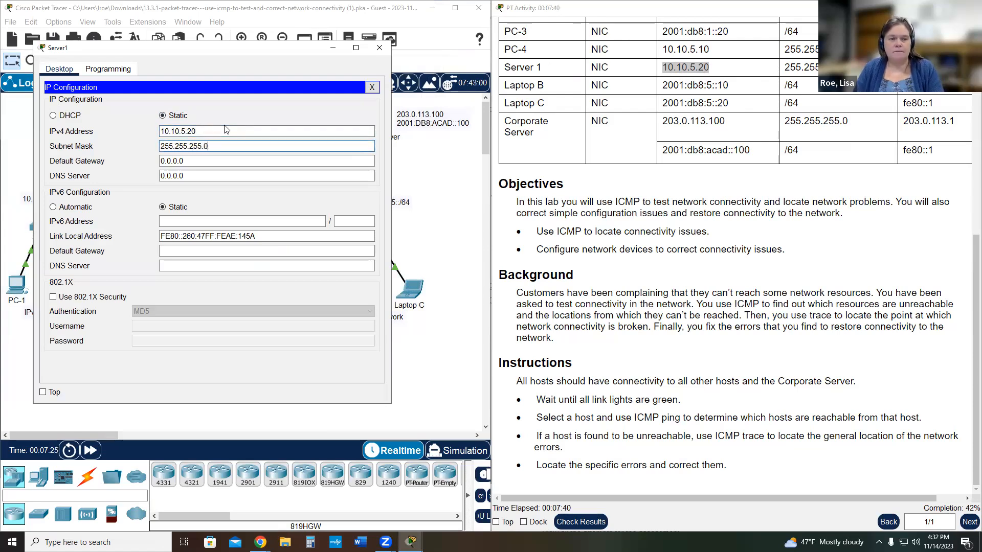
key("Tab")
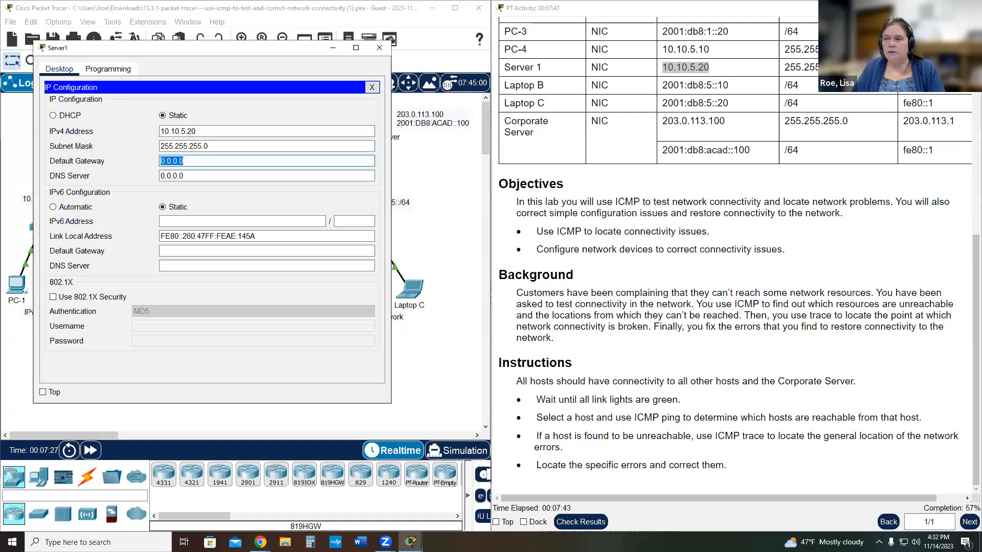
type("10.10")
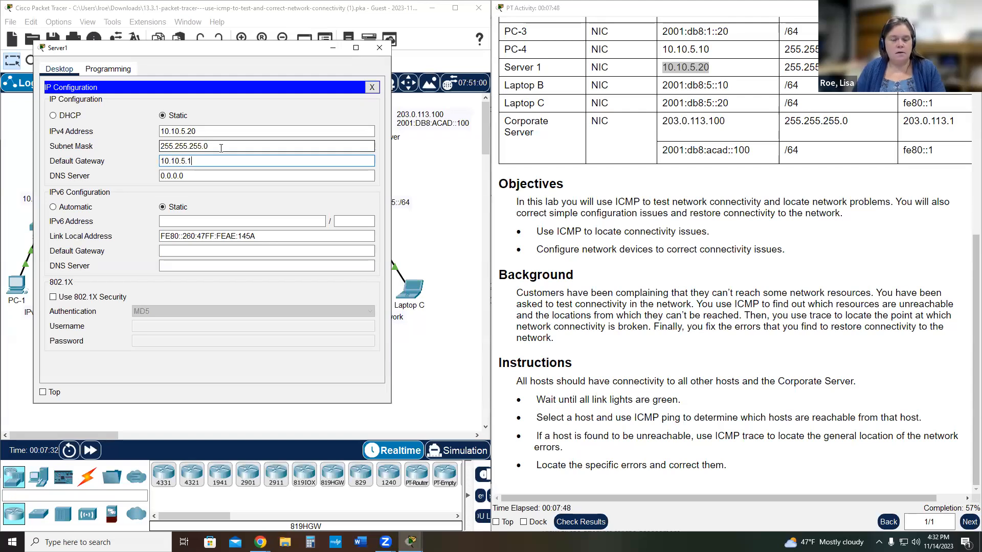
left_click(380, 47)
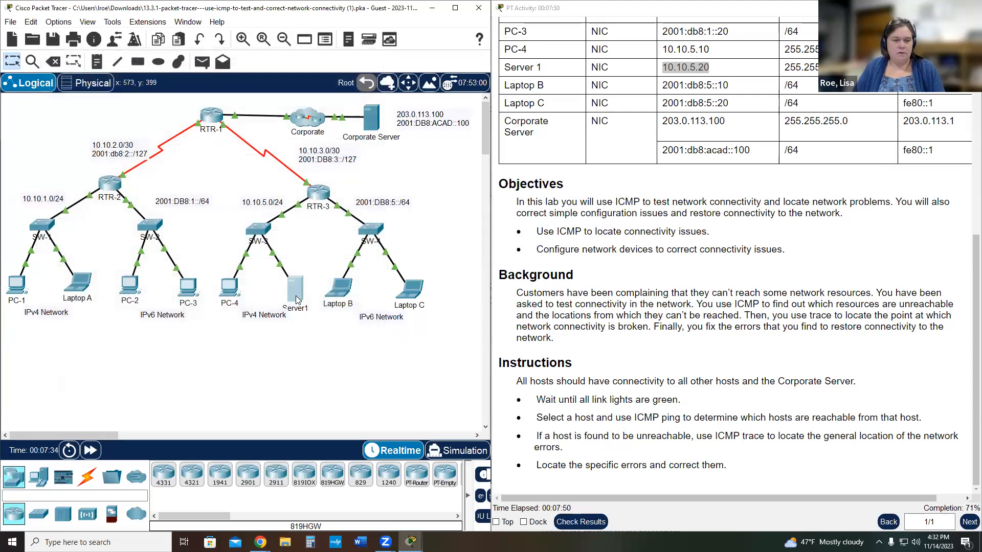
Step: Rerun the trace from Server1 to the Corporate Server at 203.0.113.100, check its final hop and close the Server1 window
left_click(296, 291)
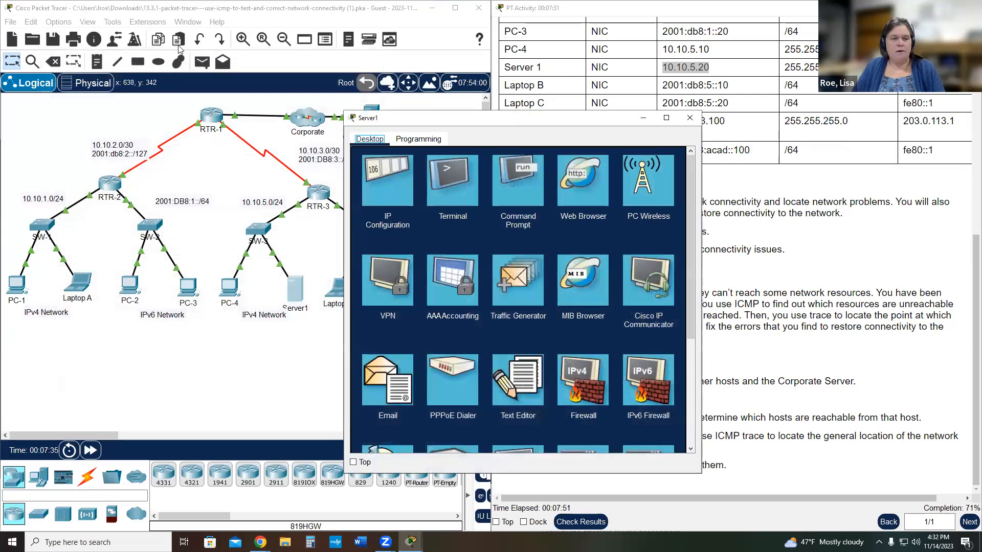
left_click_drag(509, 122, 179, 45)
left_click(208, 102)
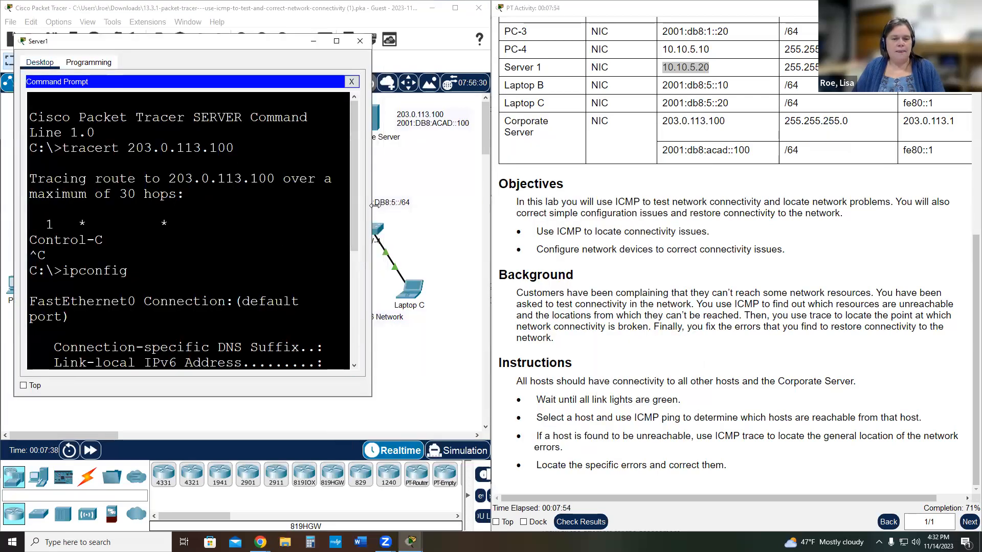
left_click_drag(375, 204, 461, 204)
scroll(351, 291, "down", 3)
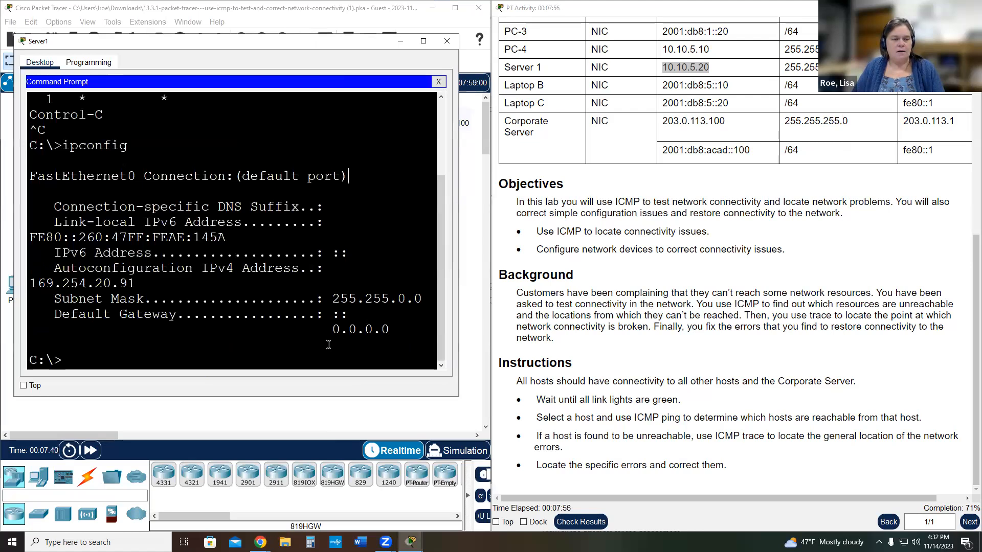
key("Up")
key("Up")
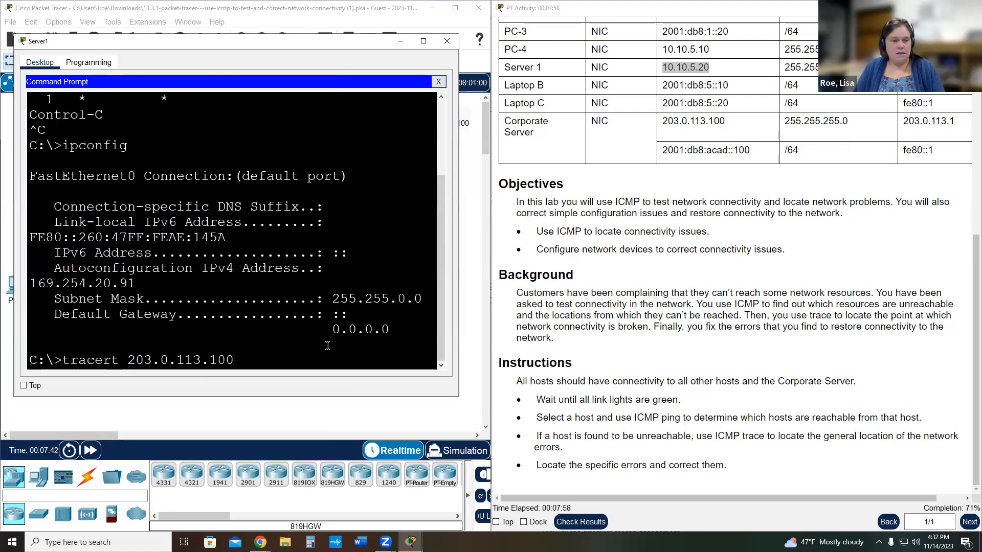
key("Return")
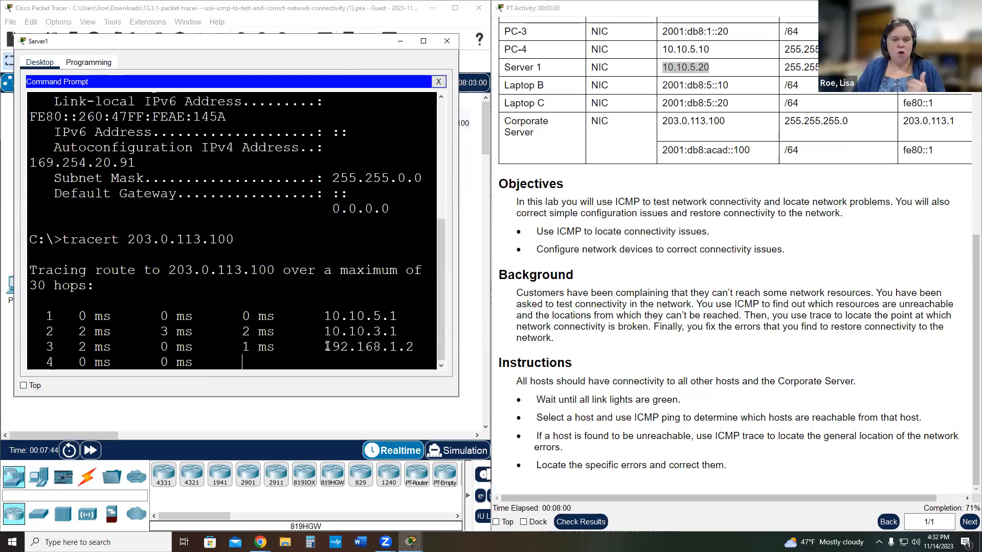
left_click_drag(325, 302, 433, 302)
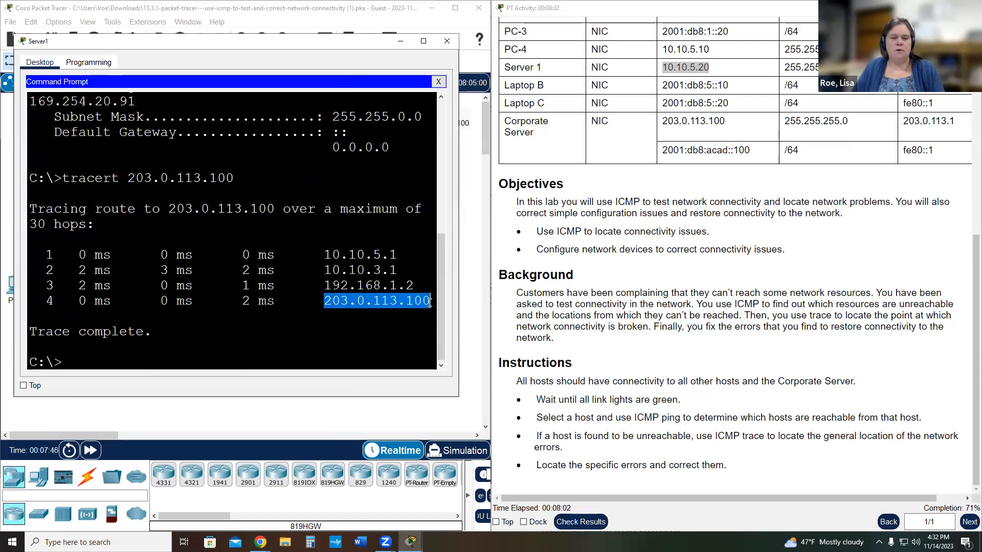
left_click(447, 41)
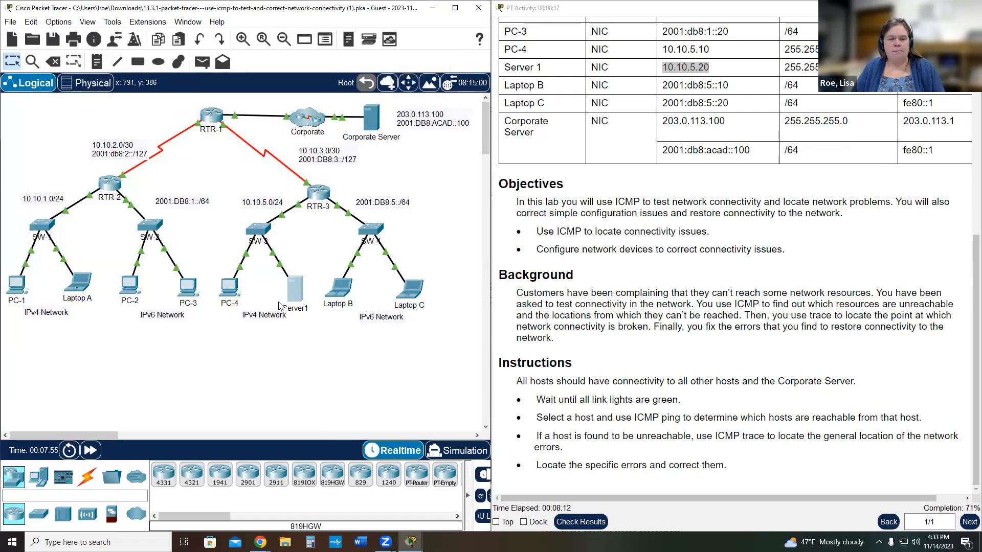
Step: Trace the route from PC-2 to the Corporate Server at 2001:db8:acad::100, check the last hop and close the PC-2 window
left_click(128, 291)
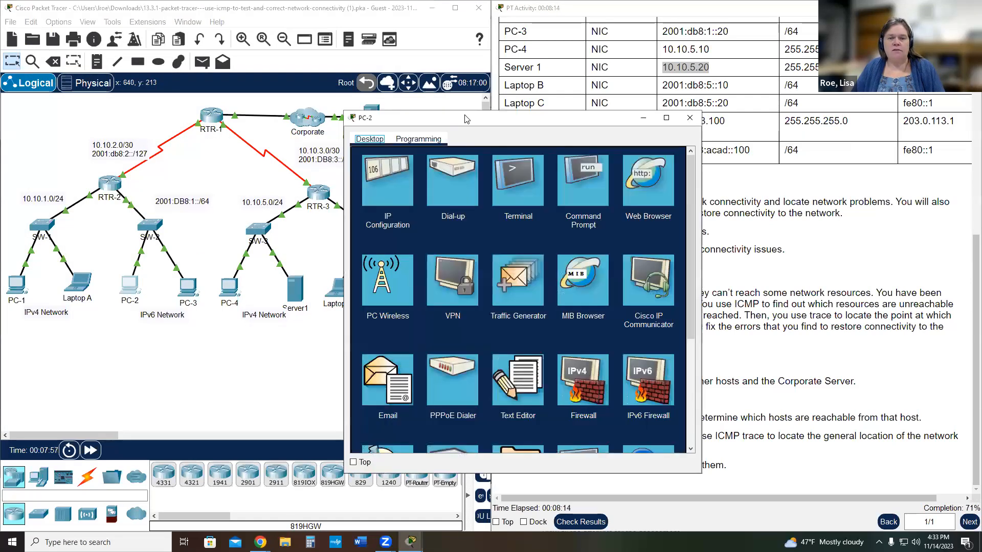
left_click_drag(460, 123, 137, 70)
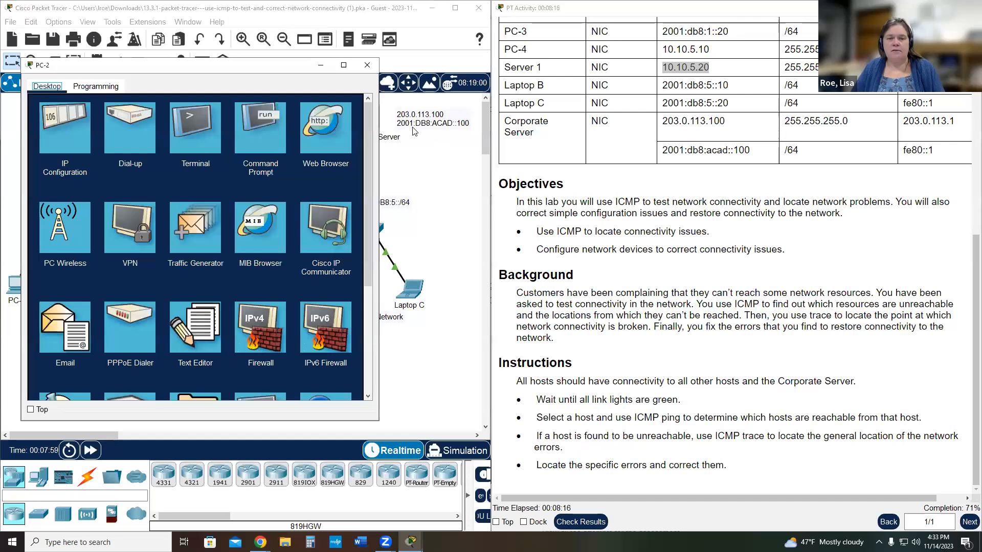
left_click(253, 134)
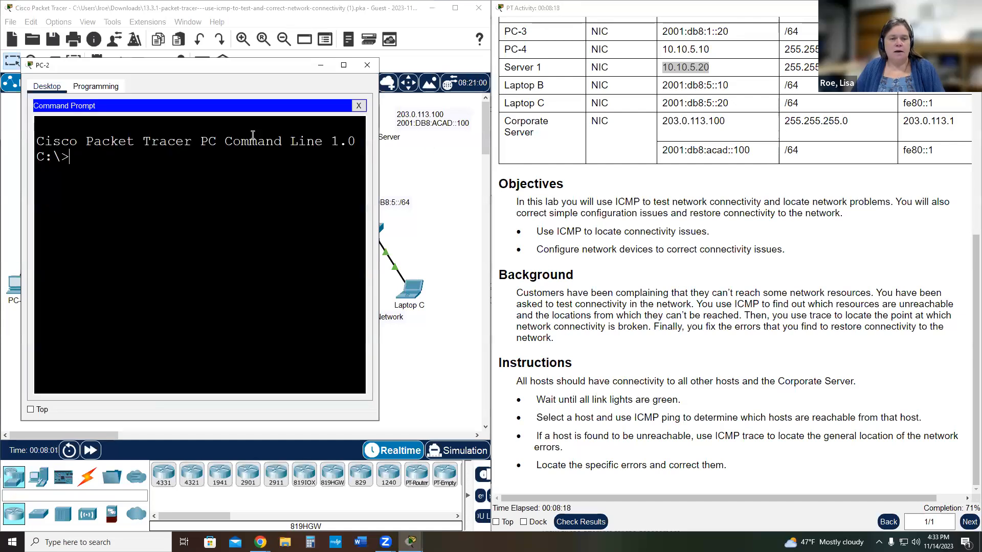
type("tracert 2001:db8:acad")
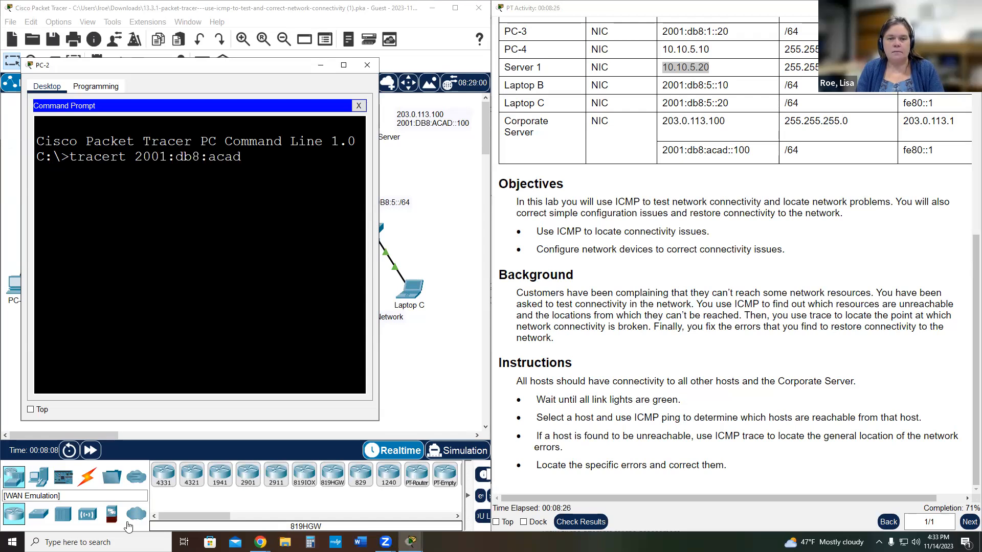
type("::100")
key("Return")
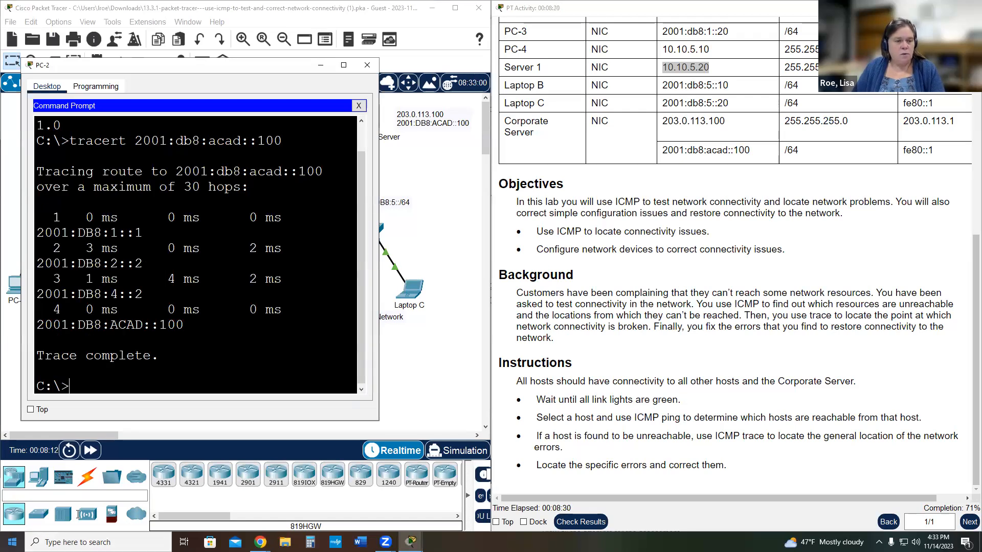
left_click_drag(37, 326, 212, 330)
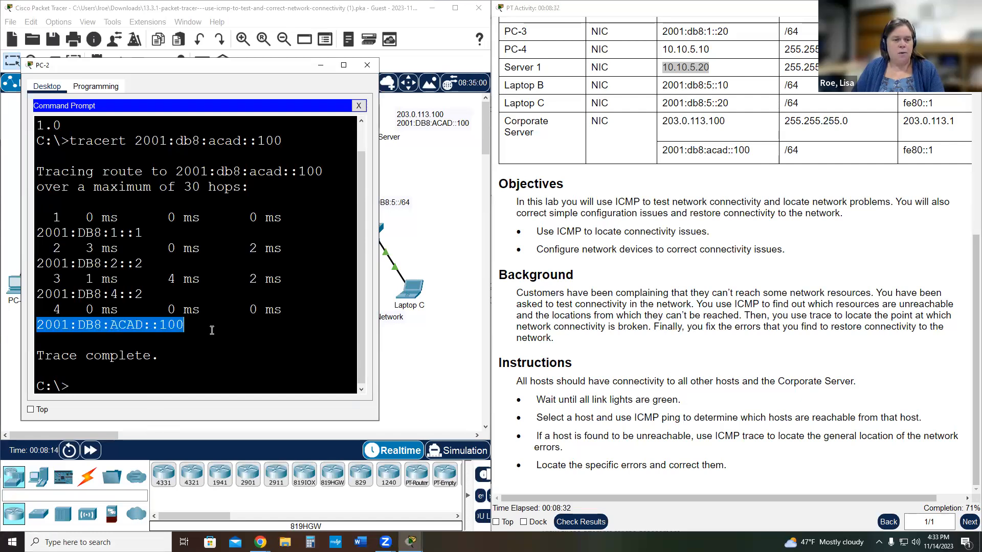
left_click(368, 65)
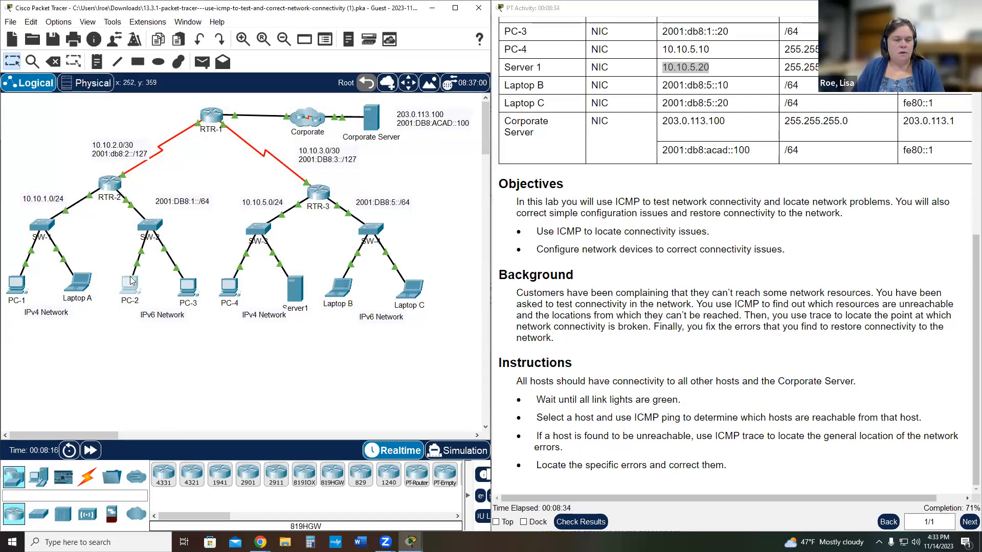
Step: Trace the route from PC-3 to the Corporate Server at 2001:db8:acad::100, check the last hop and close the PC-3 window
left_click(184, 291)
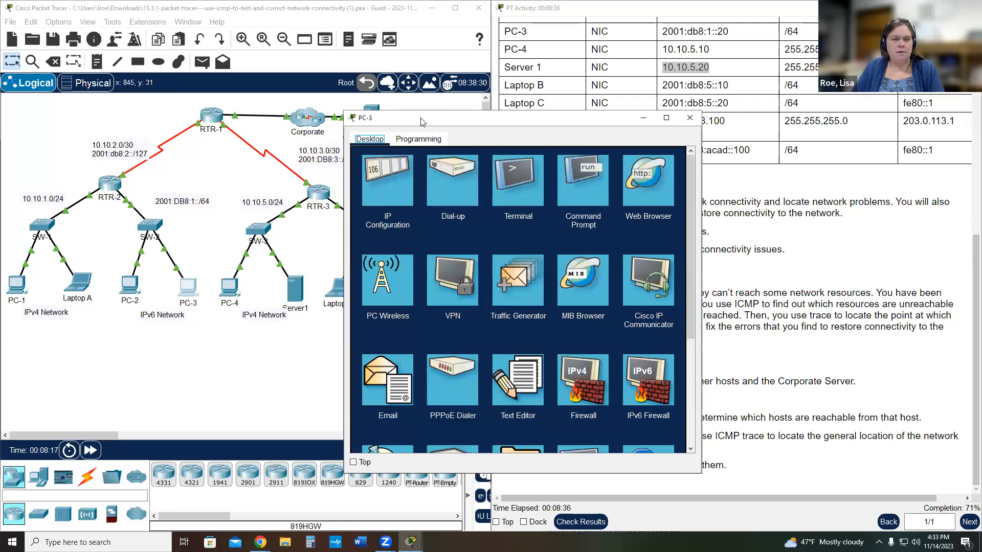
left_click_drag(421, 122, 94, 106)
left_click(250, 169)
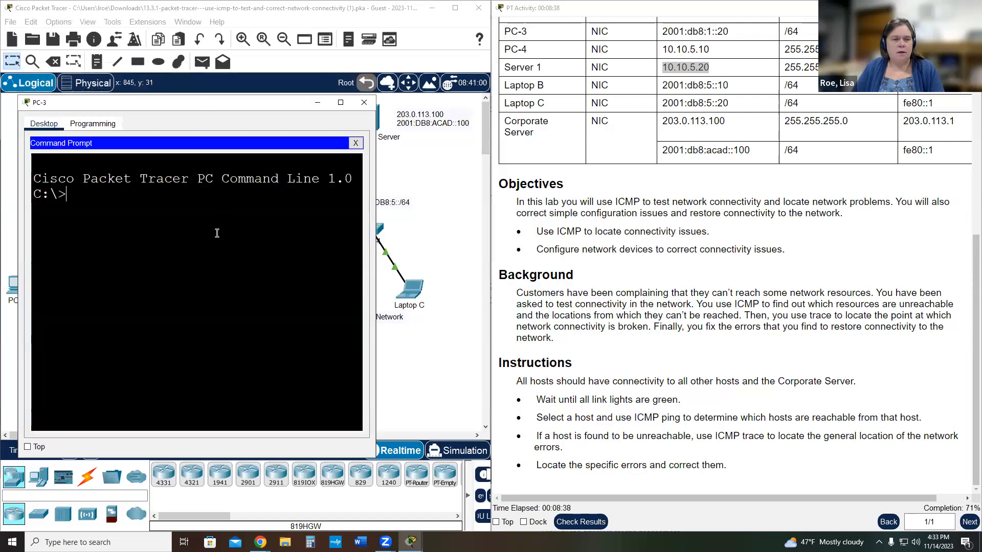
type("tracer")
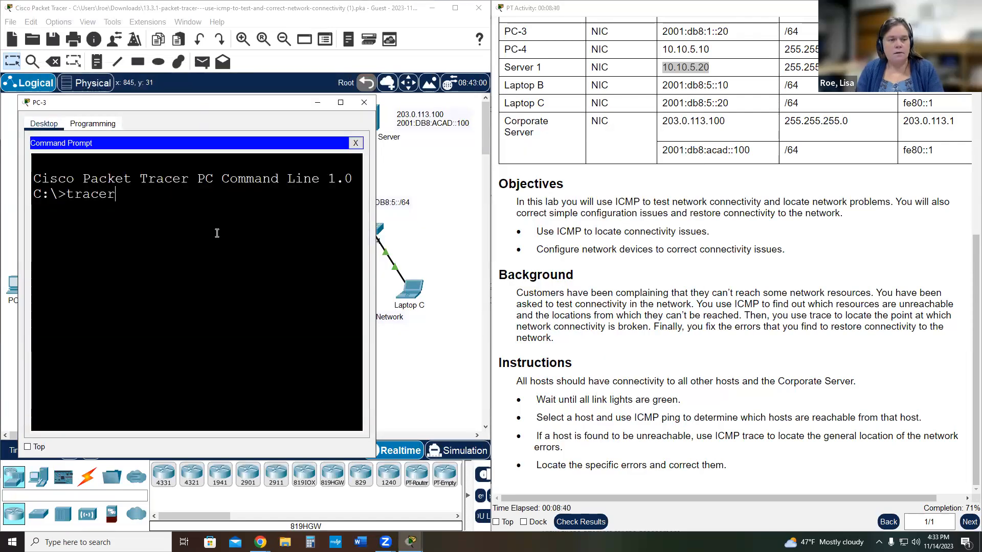
type("t 2001:")
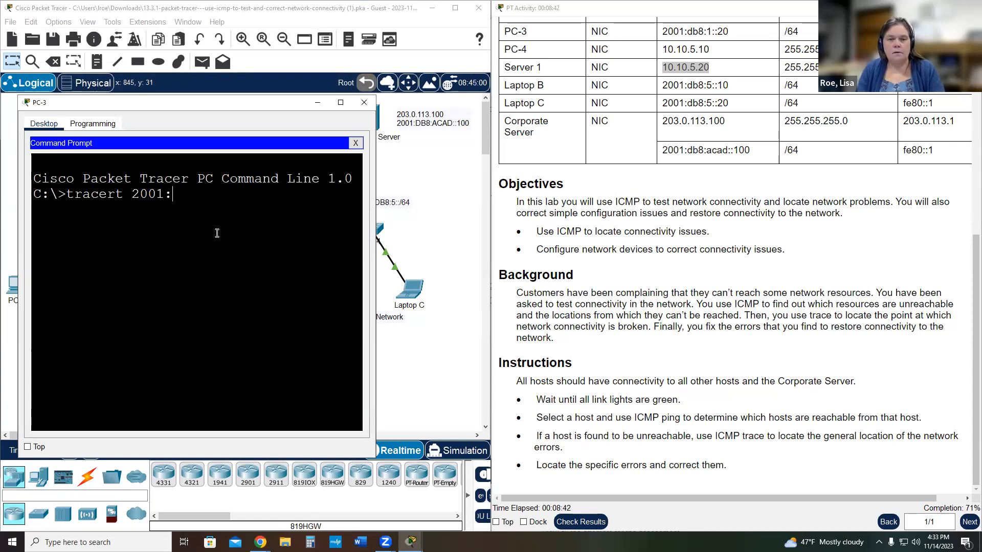
type("db8:acad::100")
key("Return")
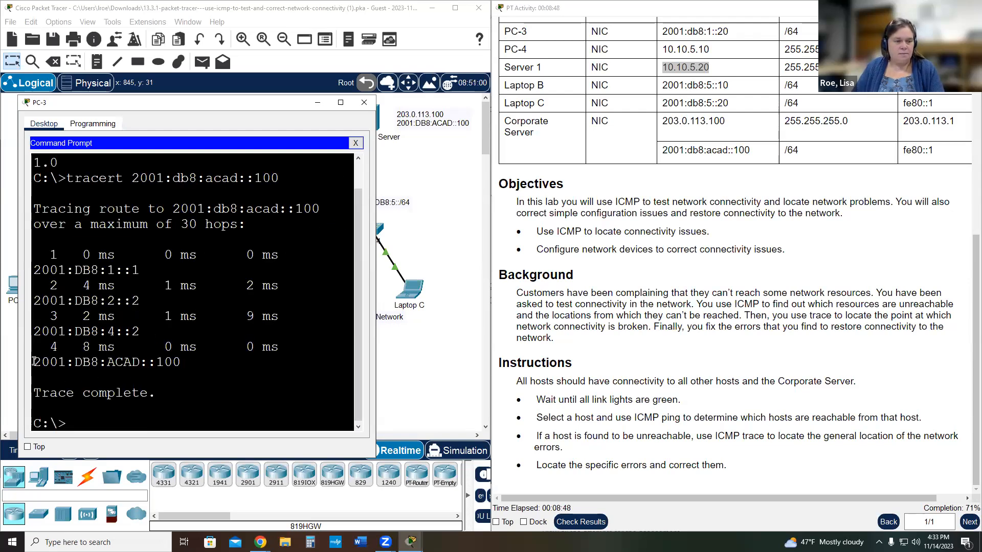
left_click_drag(34, 363, 227, 361)
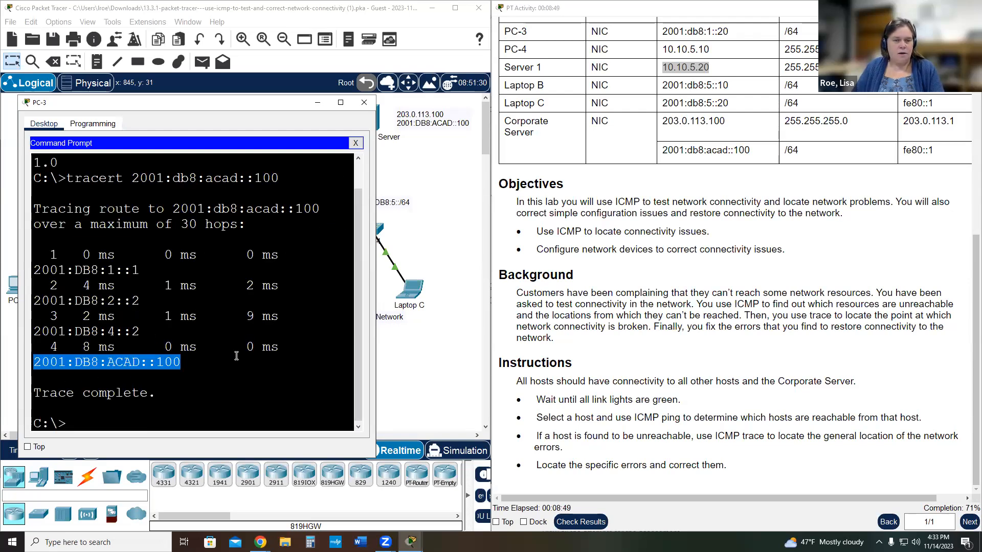
left_click(364, 103)
Step: Start a trace from Laptop B to 2001:db8:acad::100 and move its window off the topology to inspect the path through RTR-3
left_click(340, 288)
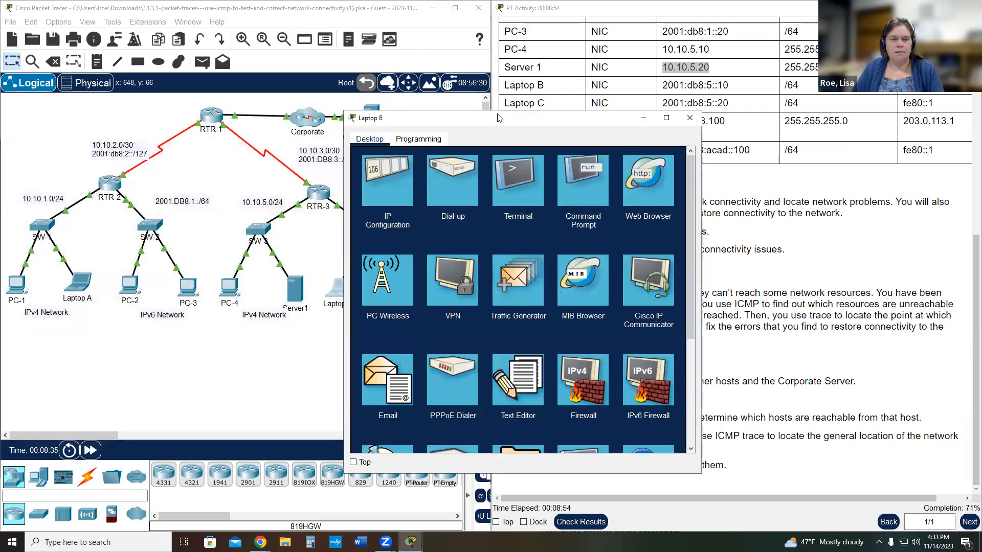
left_click_drag(498, 123, 181, 87)
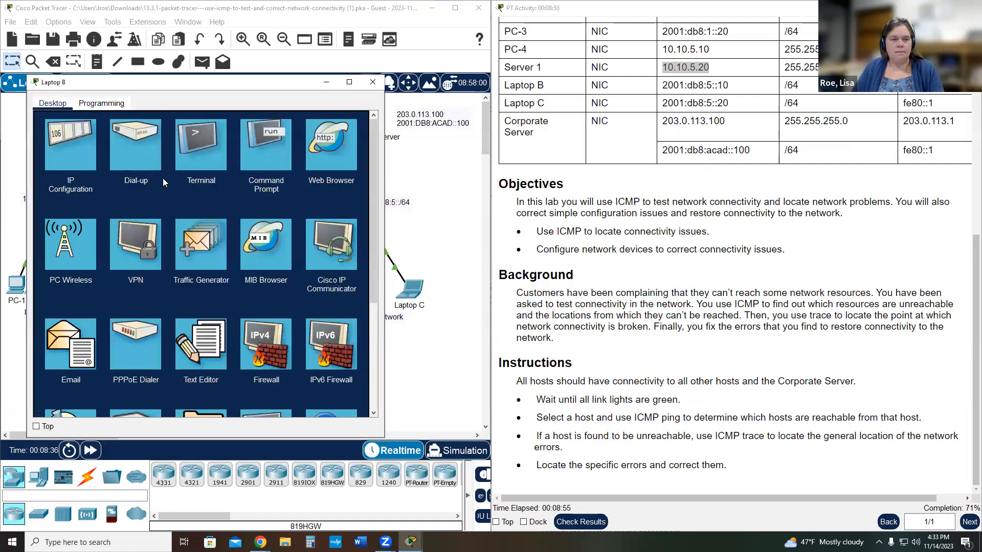
left_click(275, 159)
type("tra")
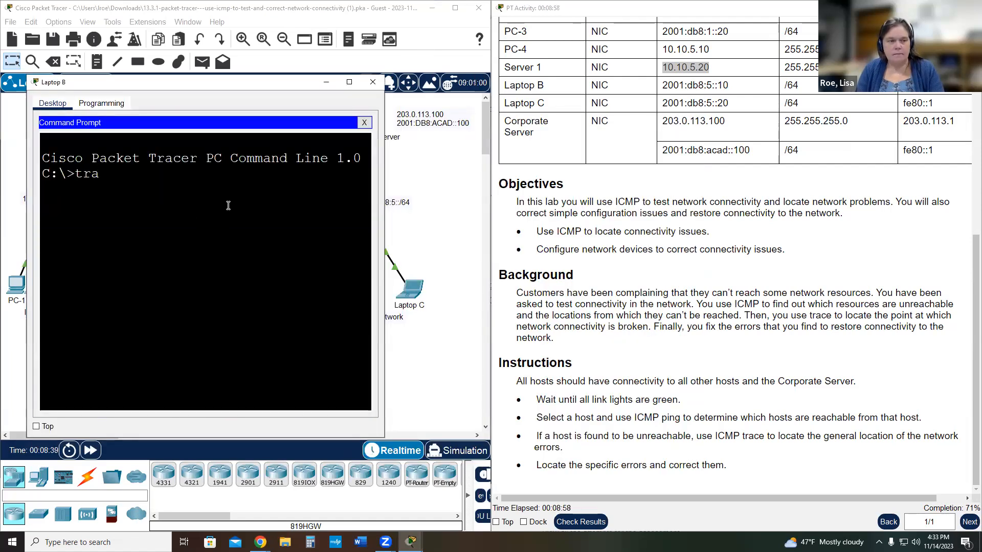
type("cert 2001:db")
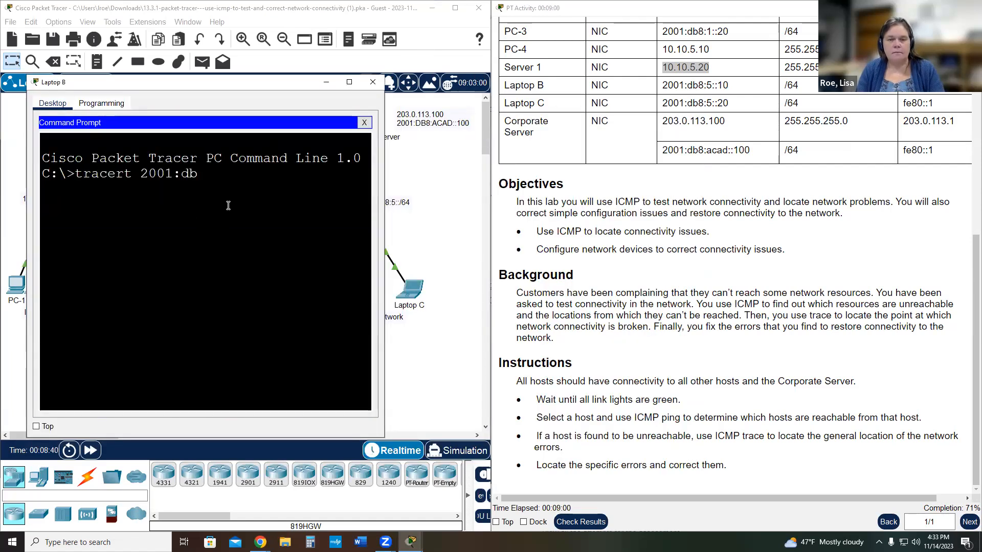
type("8:acad::100")
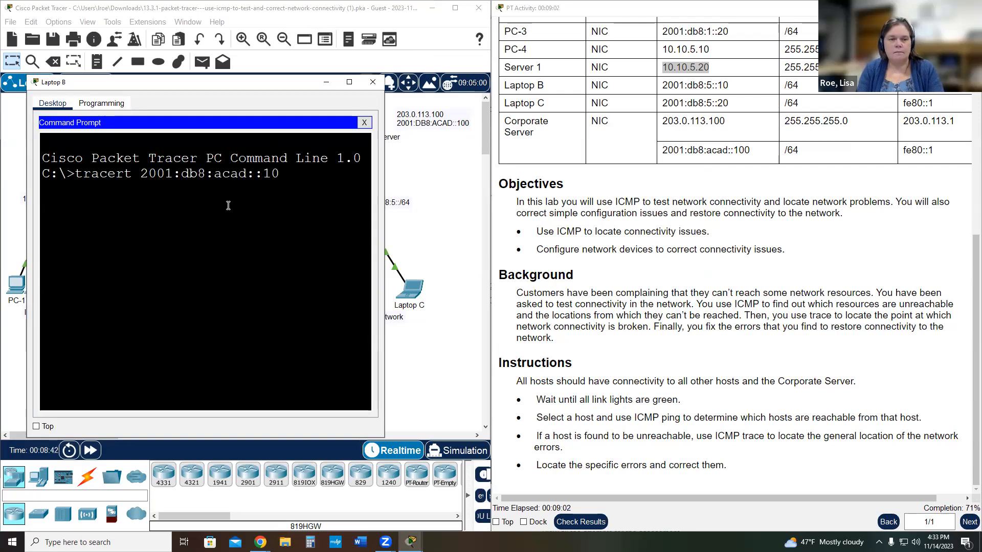
key("Return")
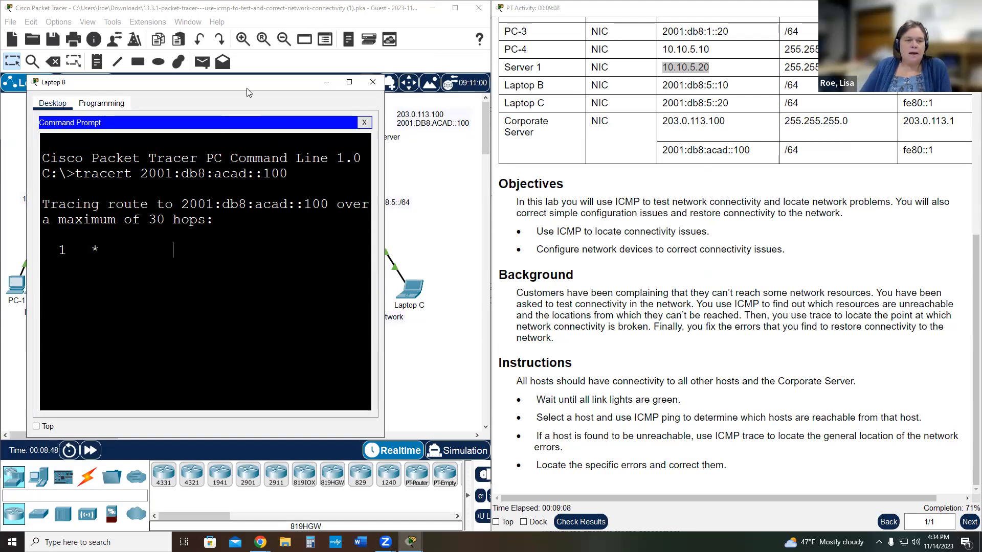
left_click_drag(259, 85, 787, 63)
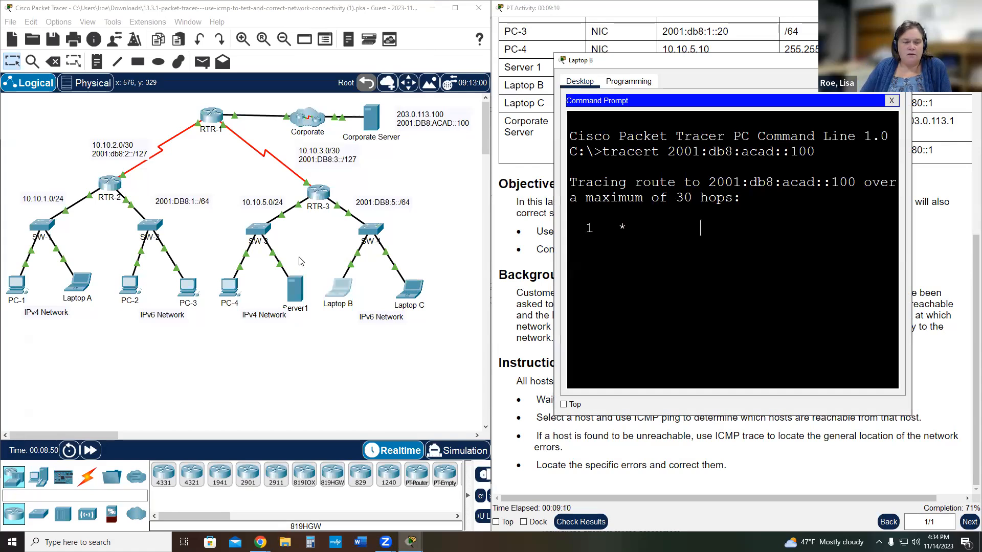
left_click_drag(357, 182, 325, 211)
left_click_drag(315, 272, 374, 318)
Step: Stop the running trace on Laptop B, run ipconfig and widen the window to fit the output
left_click(726, 264)
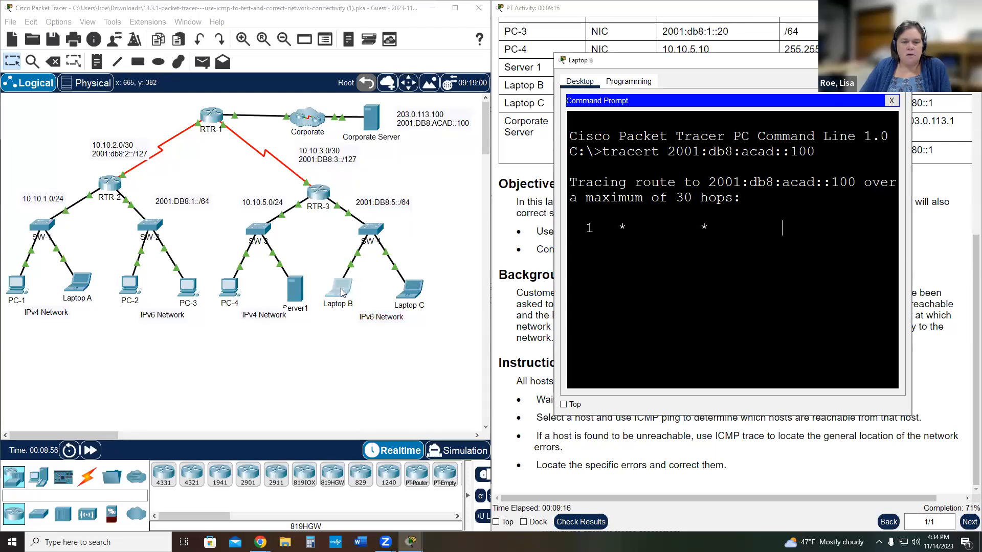
key("ctrl+c")
type("ip")
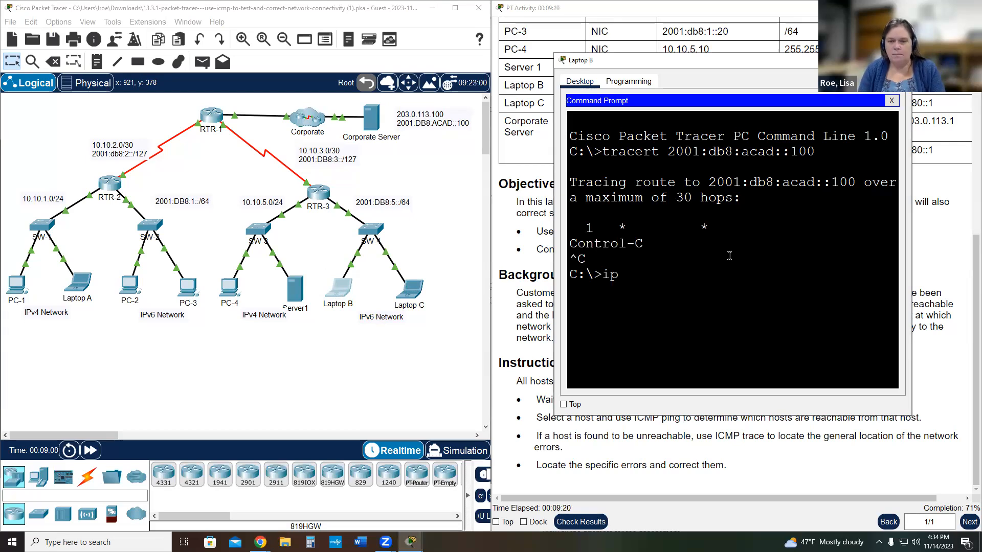
type("v6")
key("BackSpace")
key("BackSpace")
type("config")
key("Return")
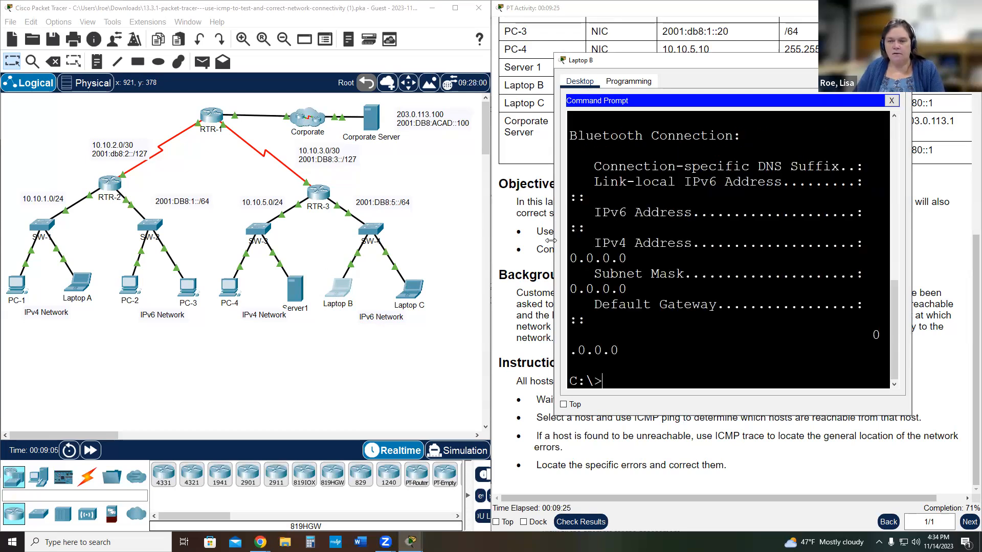
left_click_drag(551, 240, 373, 234)
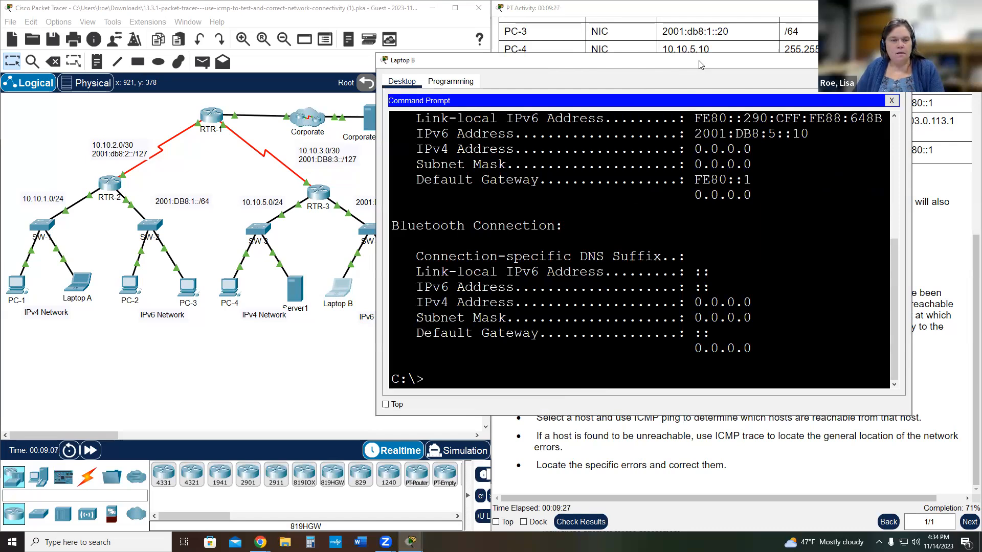
Step: Compare Laptop B's IPv6 address in the ipconfig output with its entry in the addressing table, then close the Laptop B window
left_click_drag(700, 64, 309, 48)
scroll(367, 163, "up", 1)
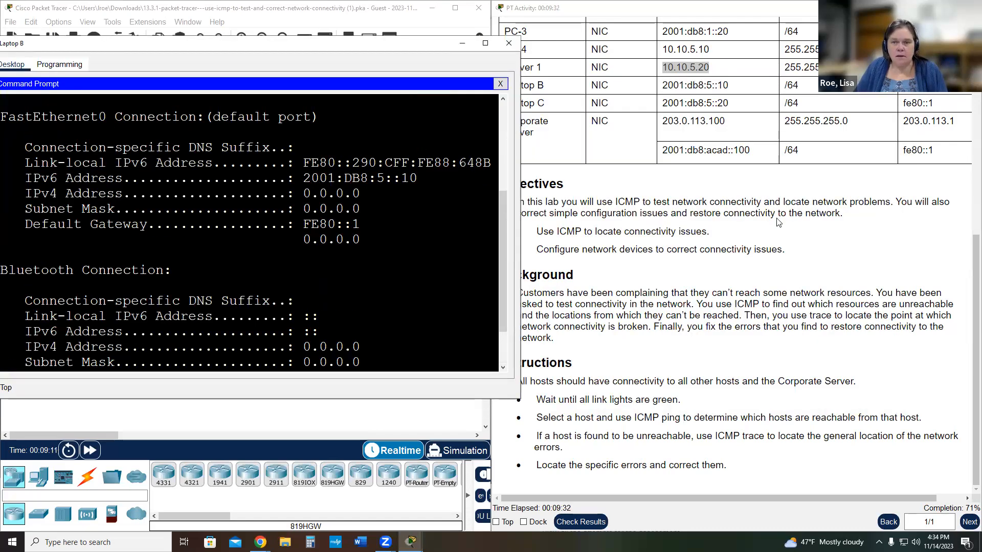
left_click_drag(665, 86, 738, 90)
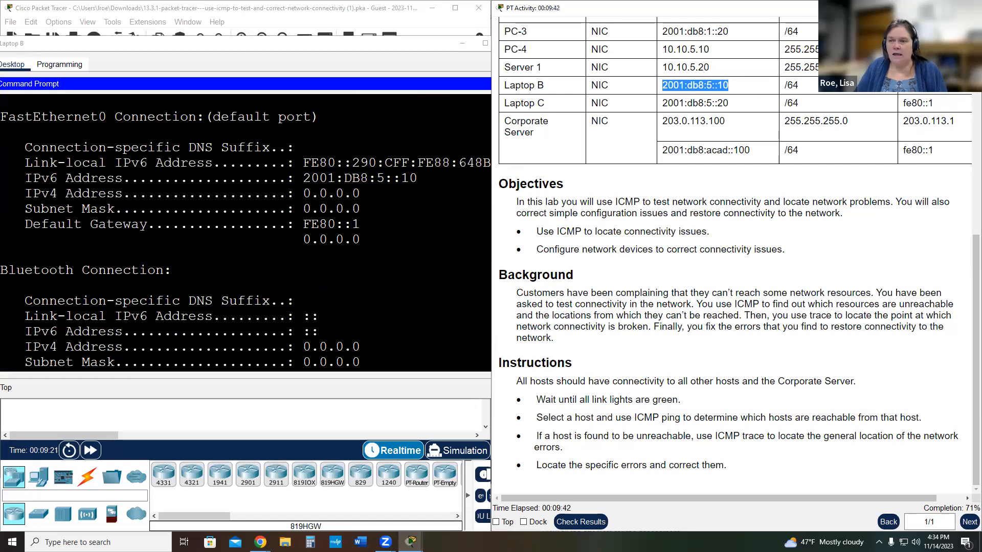
left_click(441, 134)
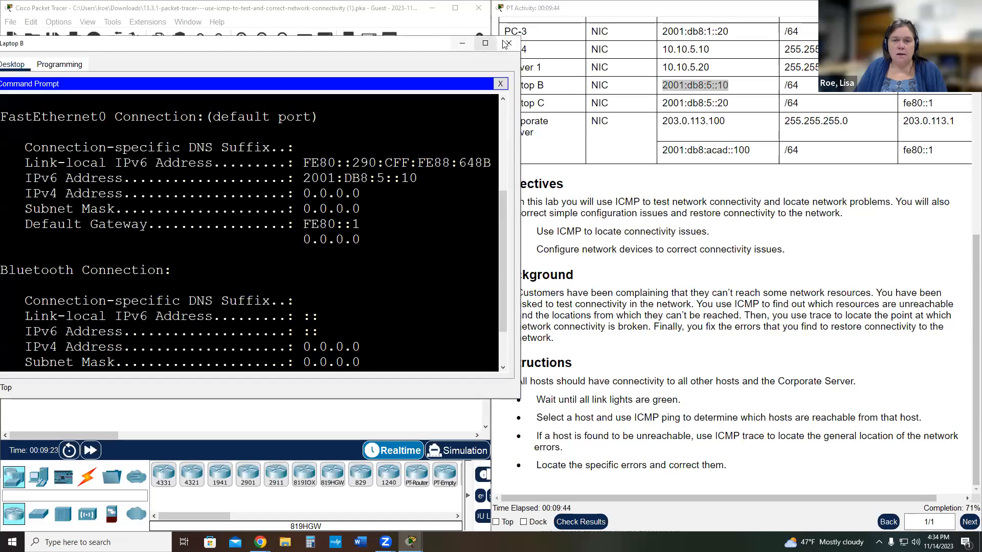
left_click(509, 43)
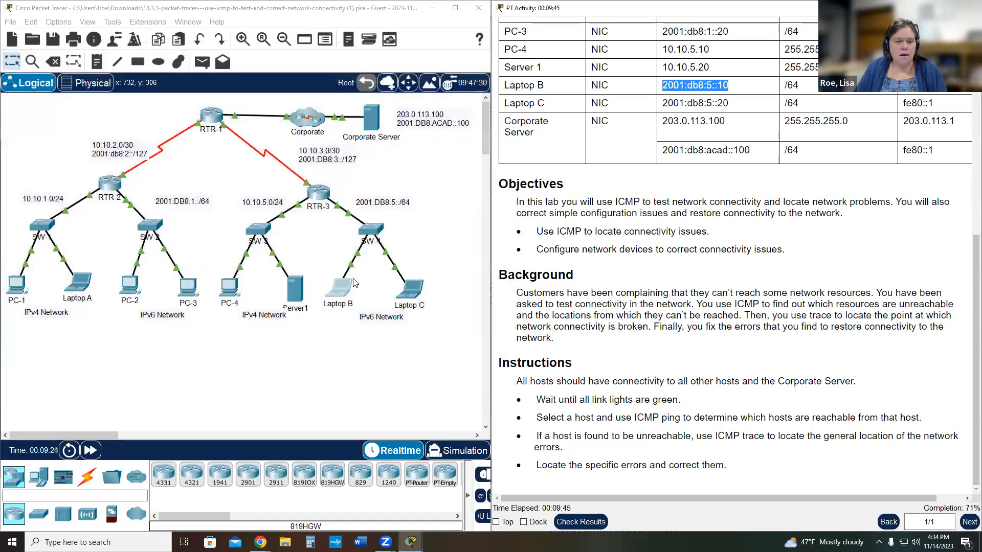
Step: Open the RTR-3 command line, reposition and widen its window, and bring up the router prompt
left_click(319, 193)
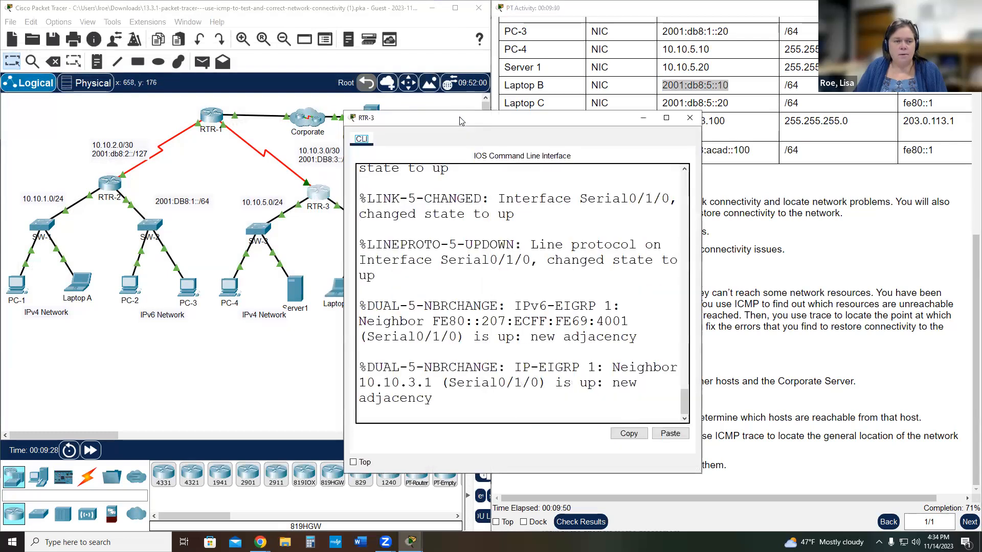
left_click_drag(435, 117, 127, 23)
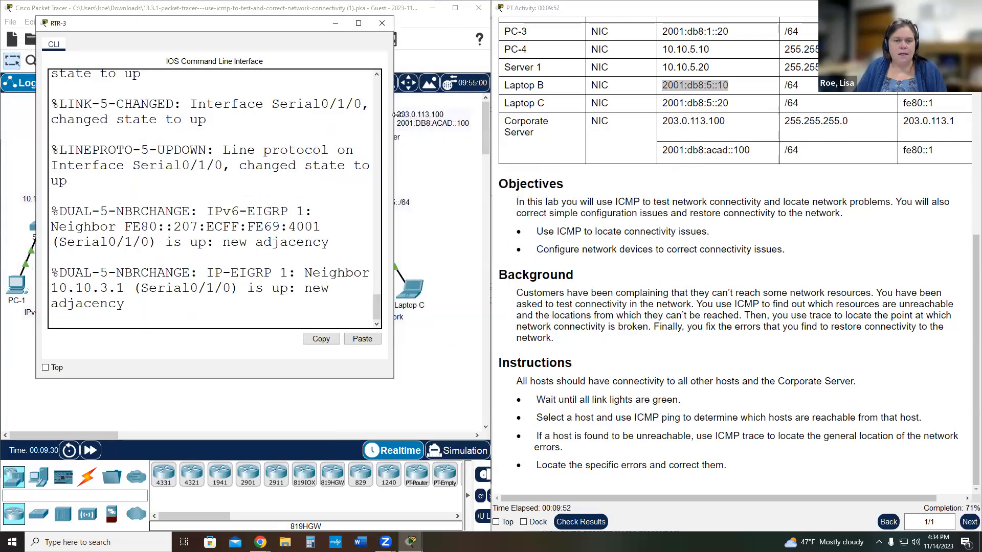
left_click_drag(397, 114, 458, 114)
key("Return")
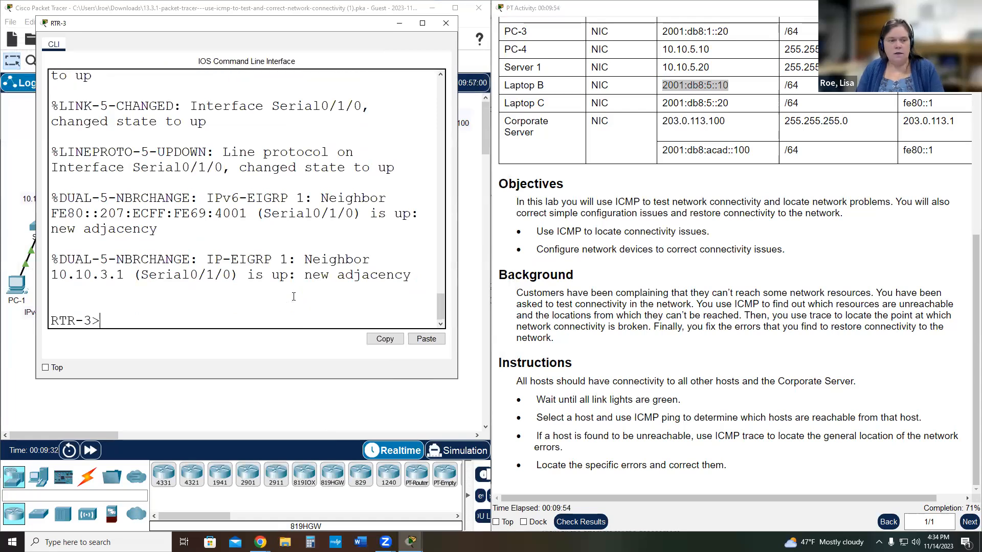
Step: Enter privileged mode on RTR-3, run sh ipv6 int brief and widen the window to fit the output
type("en")
key("Return")
type("sh")
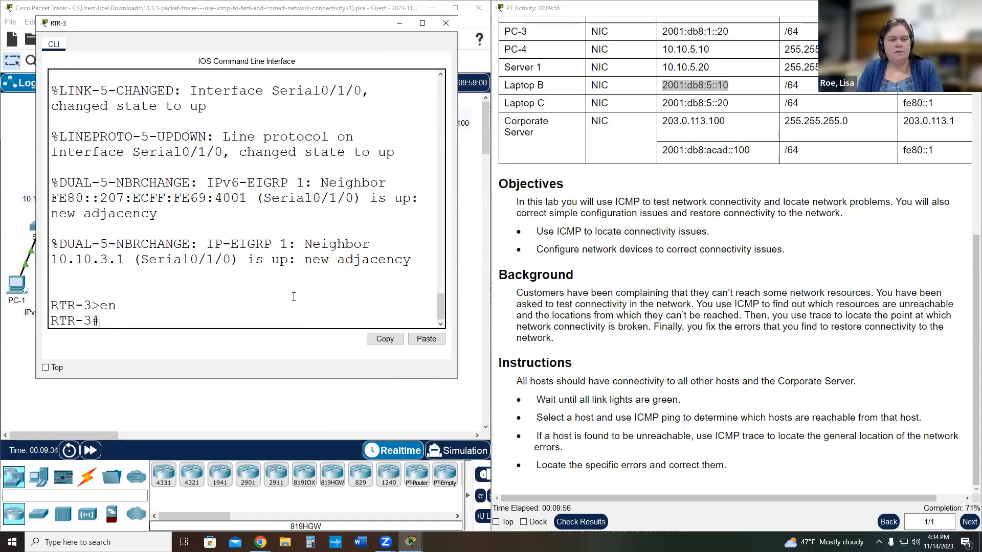
type(" ipv6")
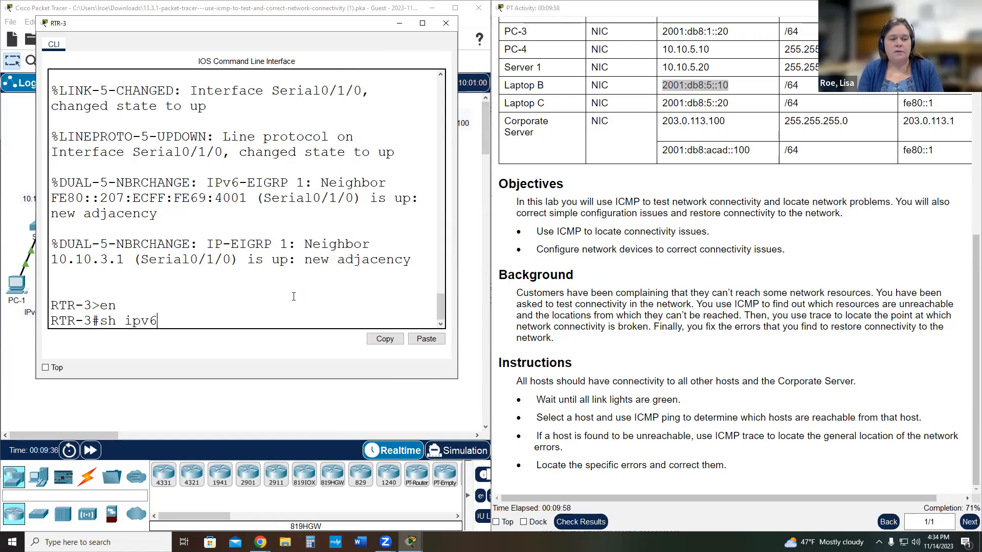
type(" int brief")
key("Return")
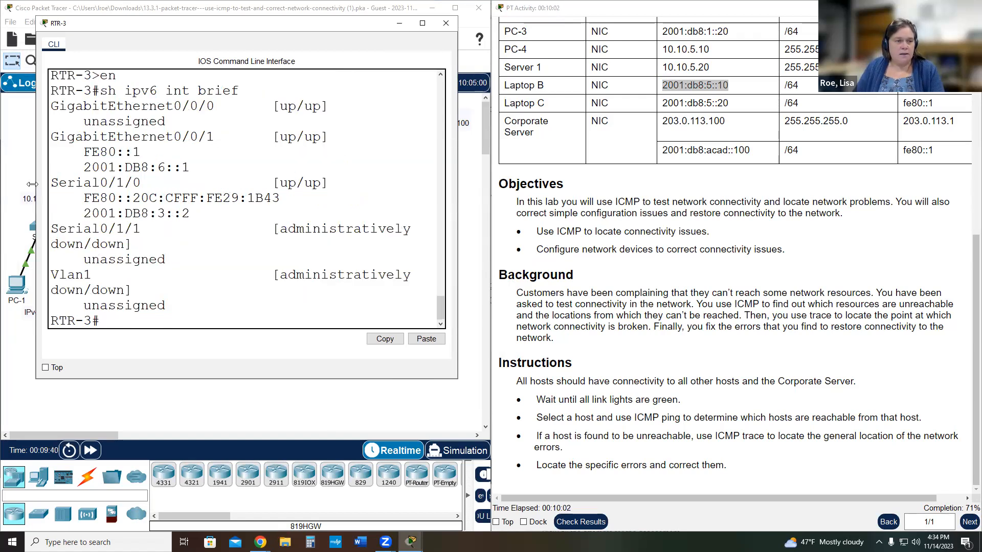
left_click_drag(33, 184, 2, 185)
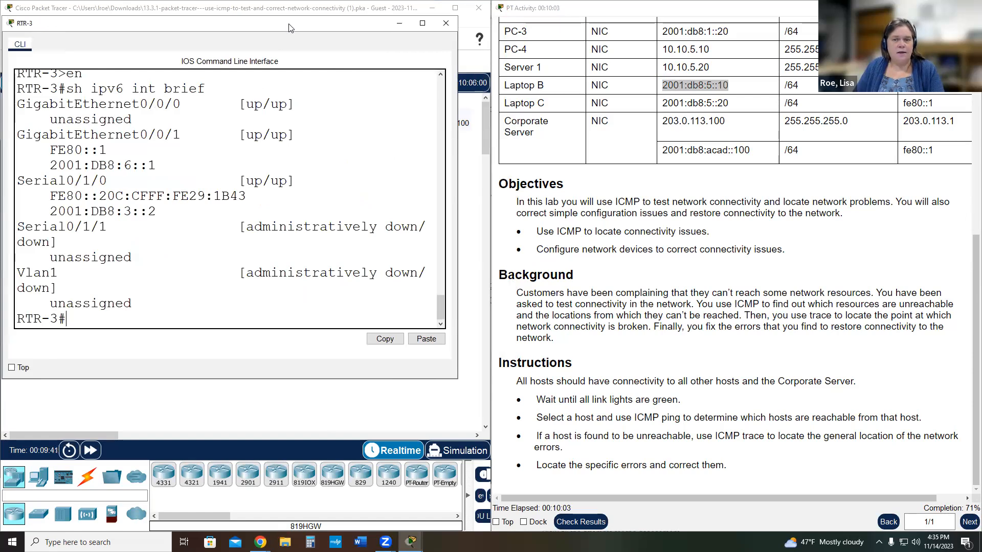
Step: Identify RTR-3's port on the link to SW-4 and look up the G0/0/1 IPv6 address in the addressing table
left_click_drag(289, 24, 321, 290)
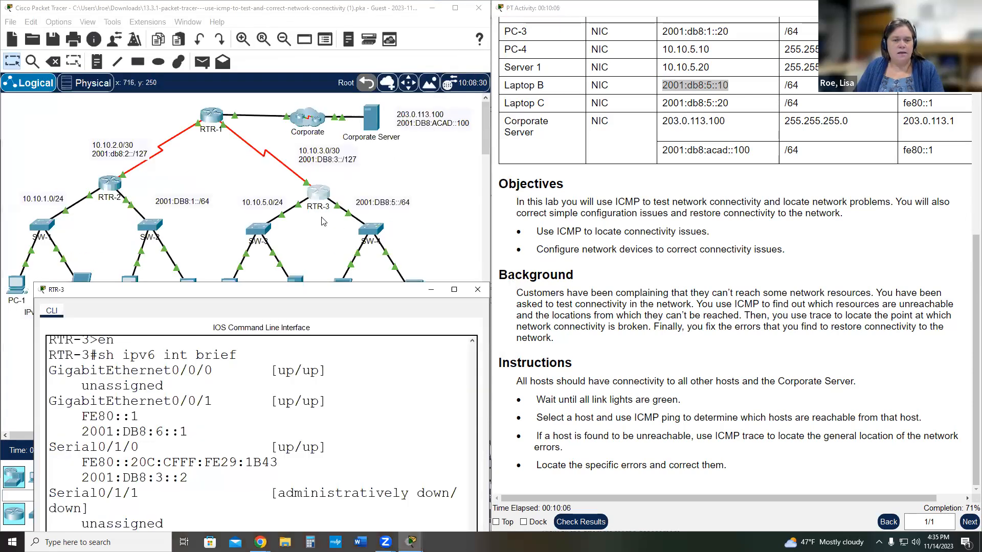
left_click(336, 210)
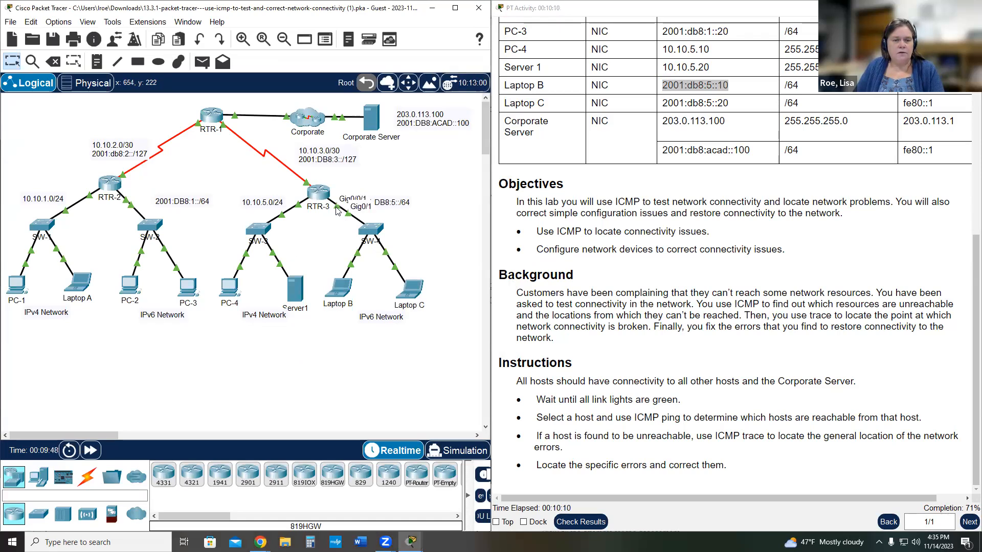
scroll(614, 110, "up", 3)
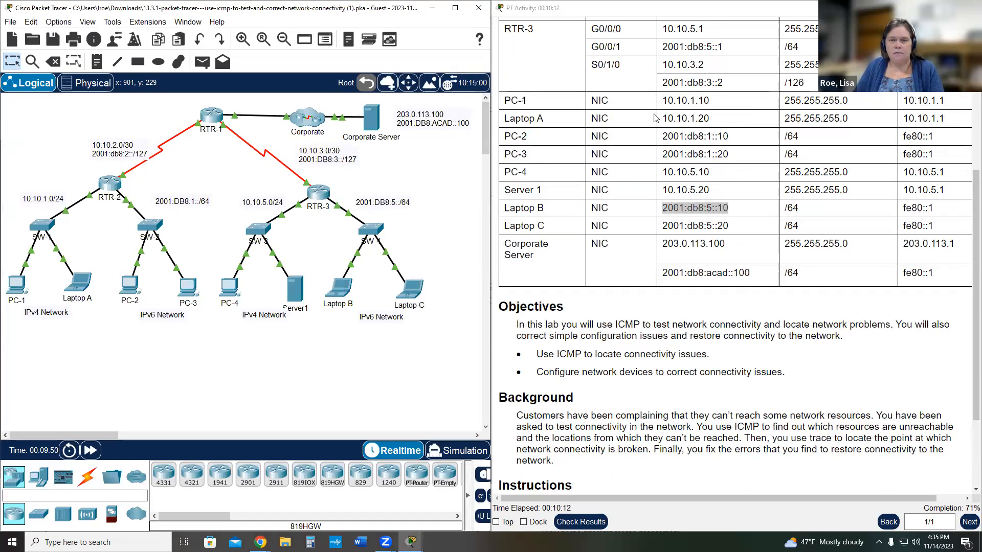
left_click_drag(664, 108, 724, 109)
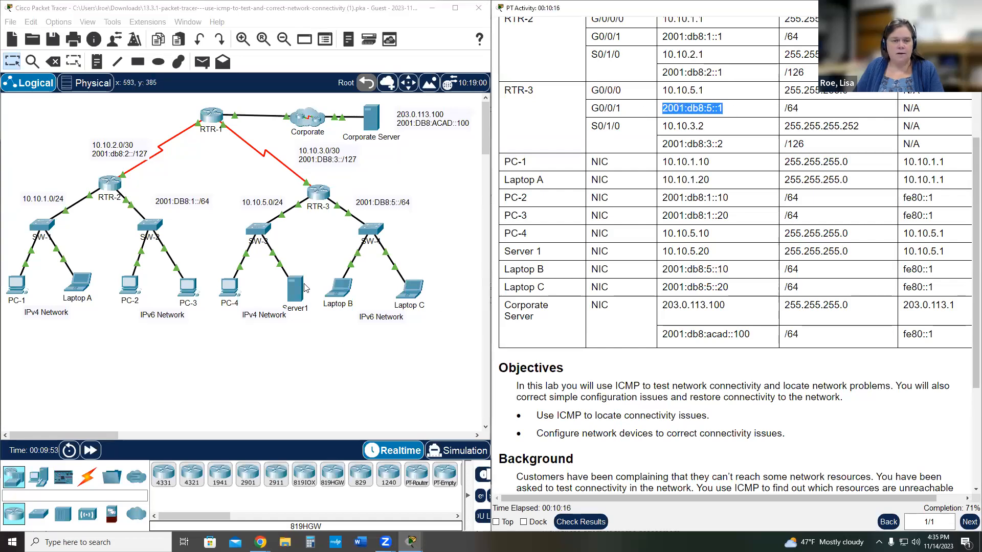
Step: Compare the GigabitEthernet0/0/1 IPv6 address in RTR-3's interface output with its addressing table entry
left_click(318, 193)
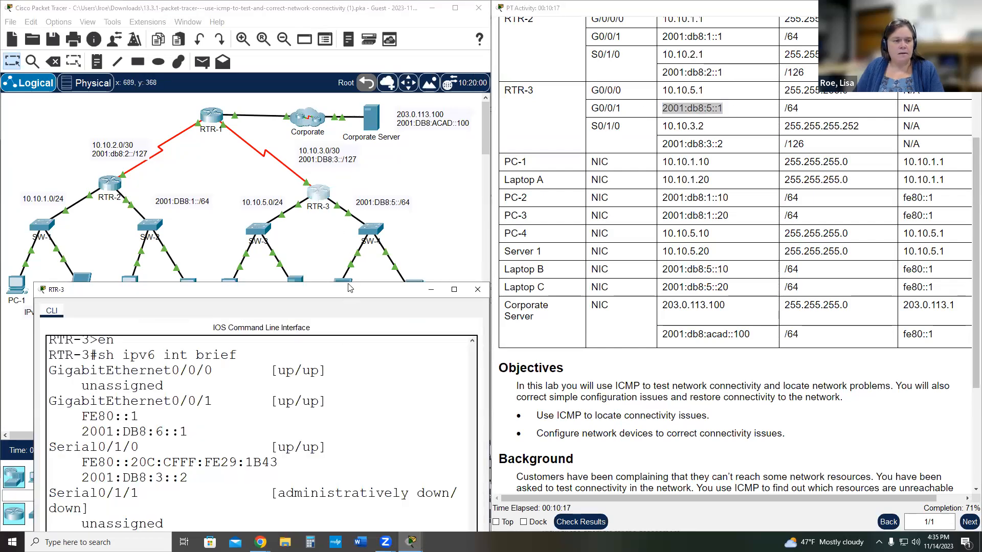
left_click_drag(348, 288, 322, 38)
left_click_drag(24, 151, 324, 181)
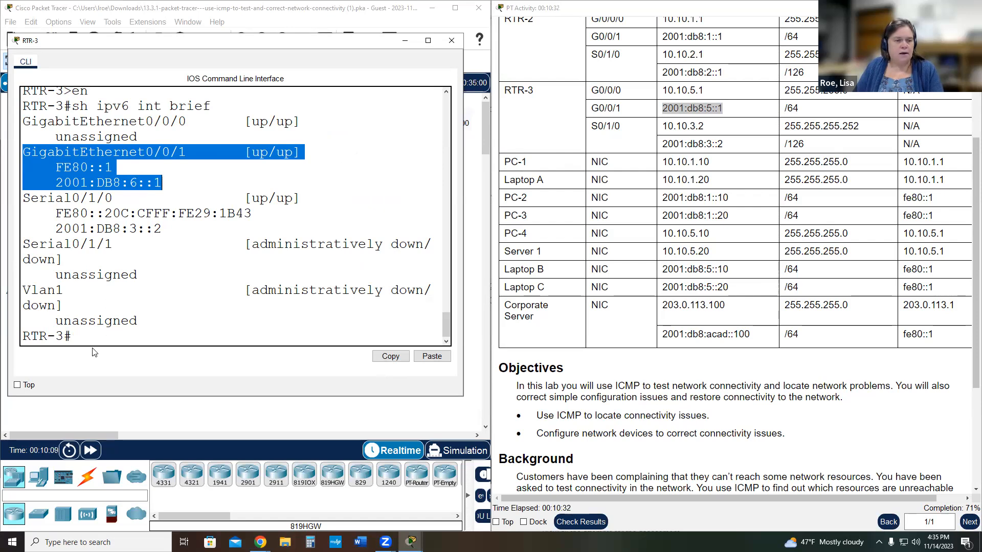
left_click(140, 341)
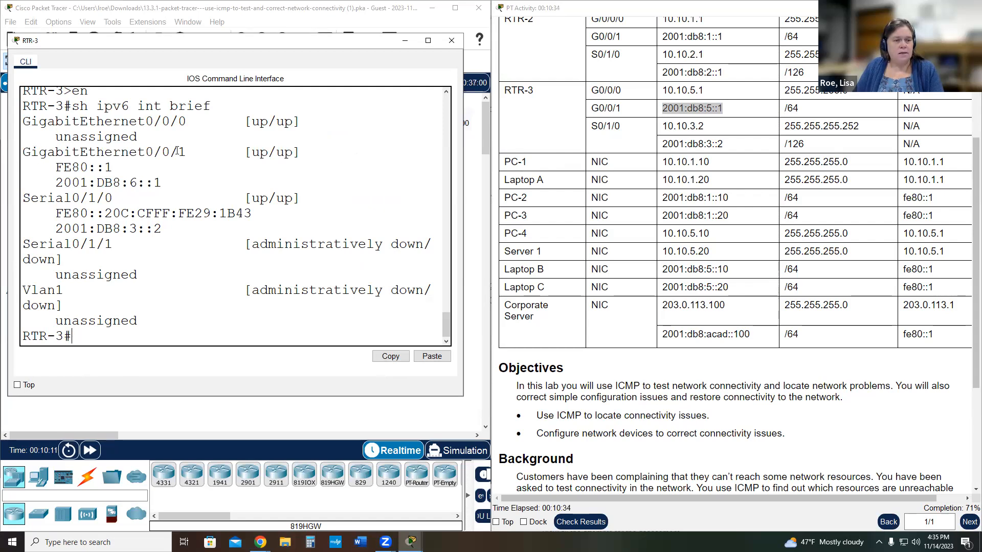
left_click_drag(45, 184, 232, 189)
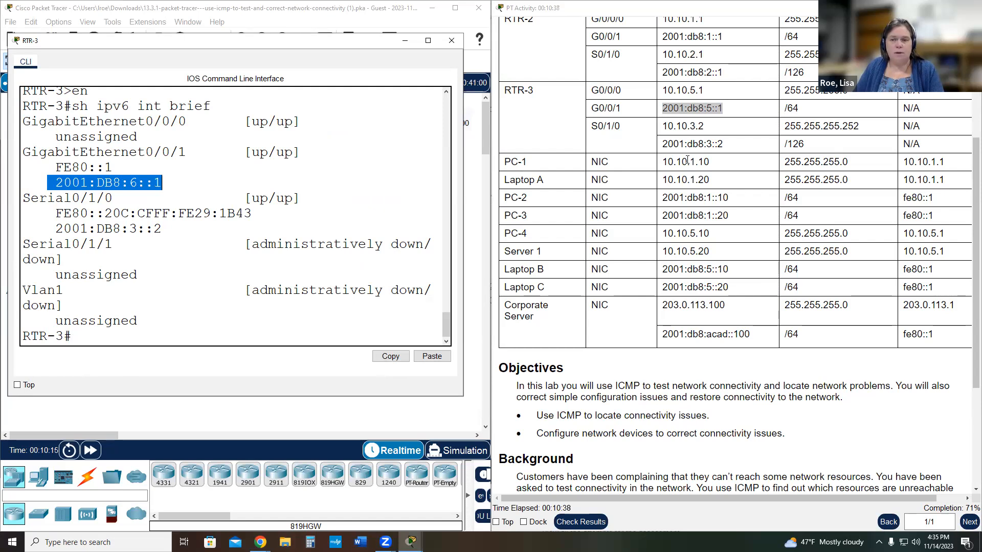
left_click(104, 333)
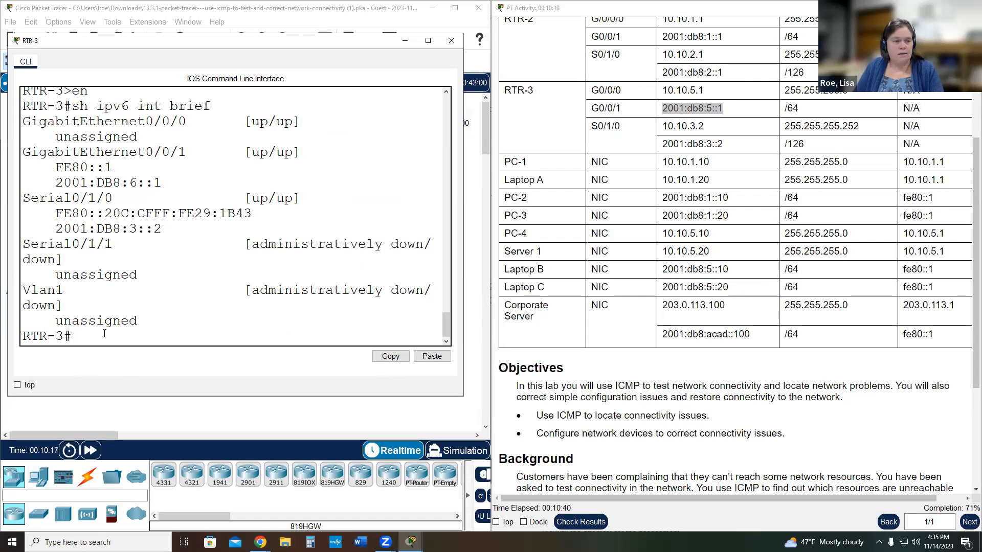
Step: Enter global configuration mode on RTR-3 and try to remove the IPv6 address there with no ipv6 add
type("config t")
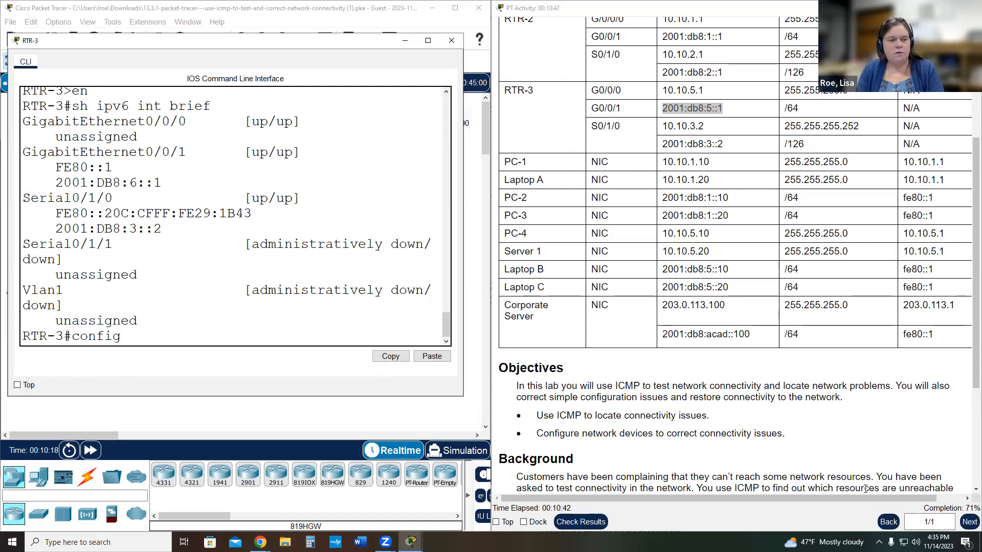
key("Return")
type("ipv6")
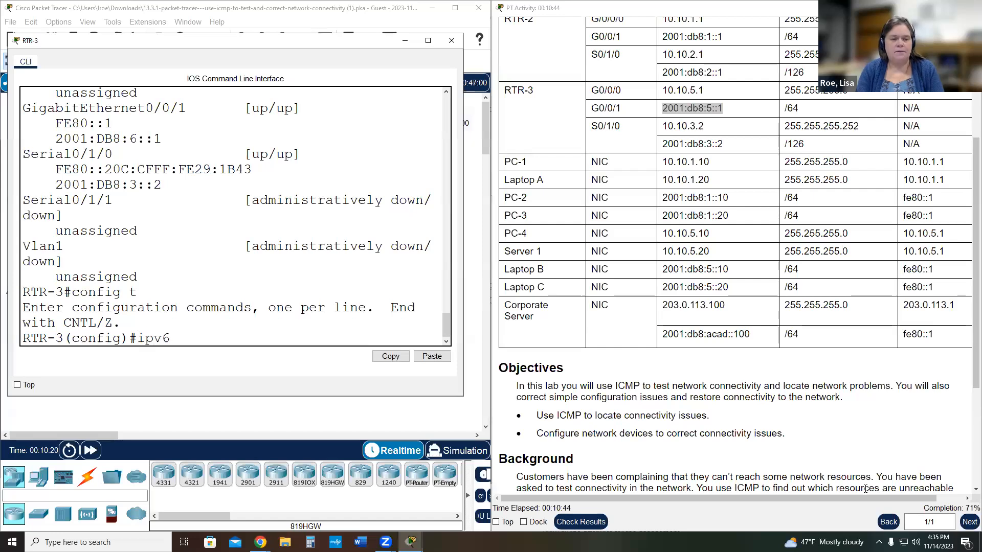
type(" add")
key("BackSpace")
key("BackSpace")
key("BackSpace")
key("BackSpace")
key("BackSpace")
key("BackSpace")
key("BackSpace")
key("BackSpace")
type("no ipv6 add")
key("Return")
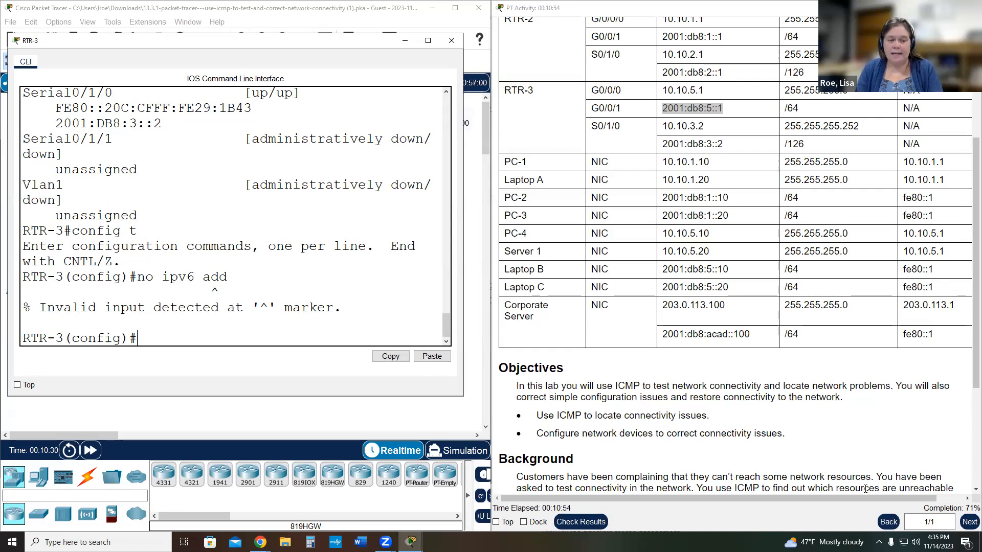
Step: Enter interface configuration for g0/0/1 on RTR-3 and remove its IPv6 addressing with no ipv6 add
type("ing")
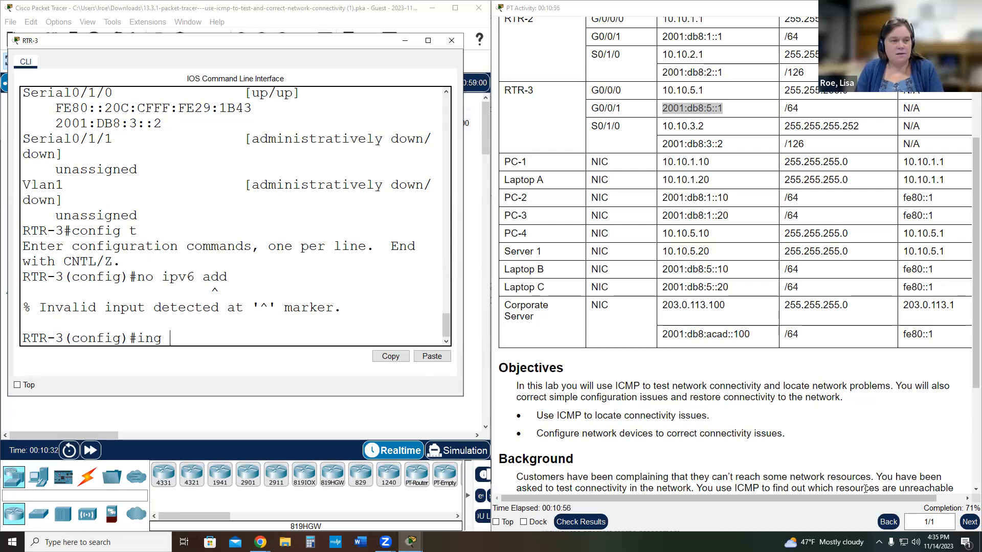
type(" g0/0")
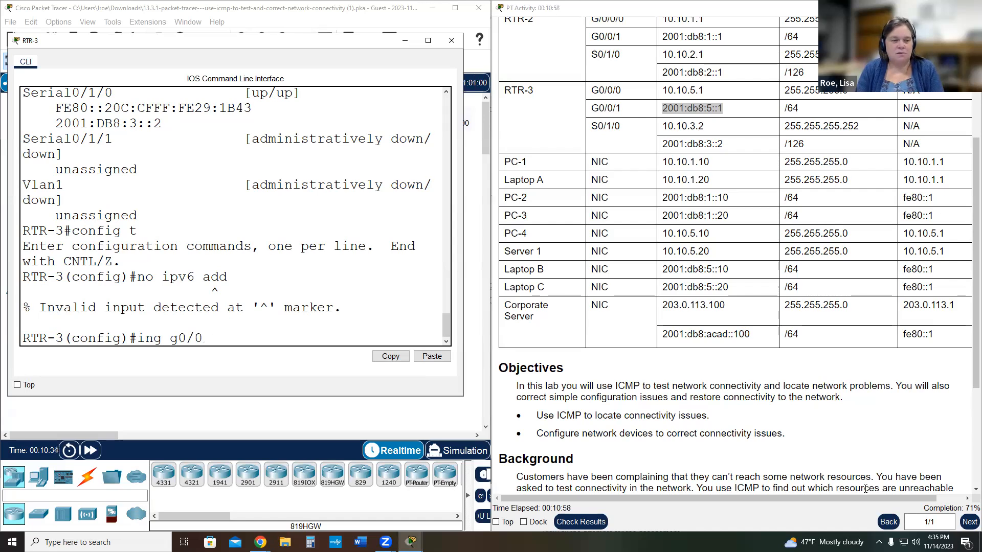
key("BackSpace")
key("BackSpace")
key("BackSpace")
key("BackSpace")
key("BackSpace")
key("BackSpace")
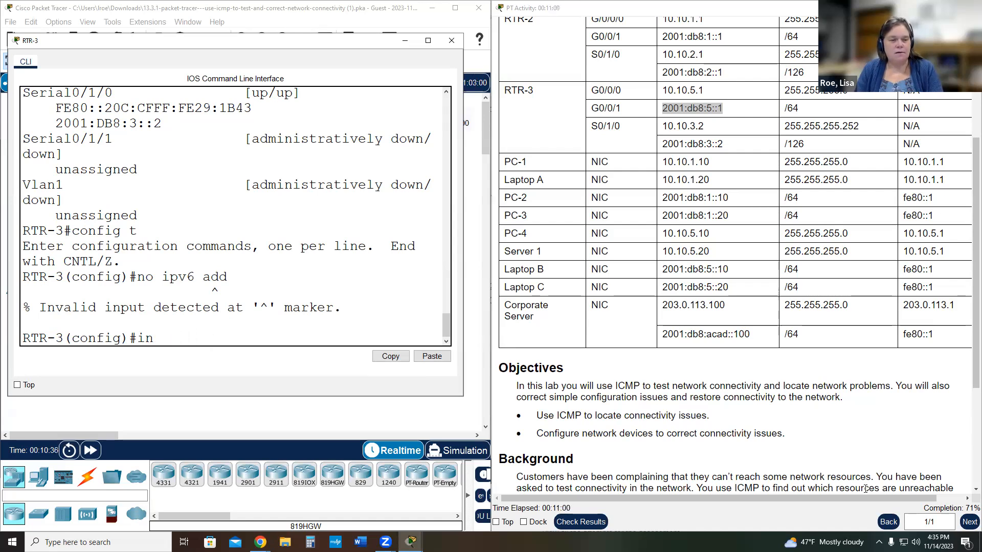
type("t g0/0/1")
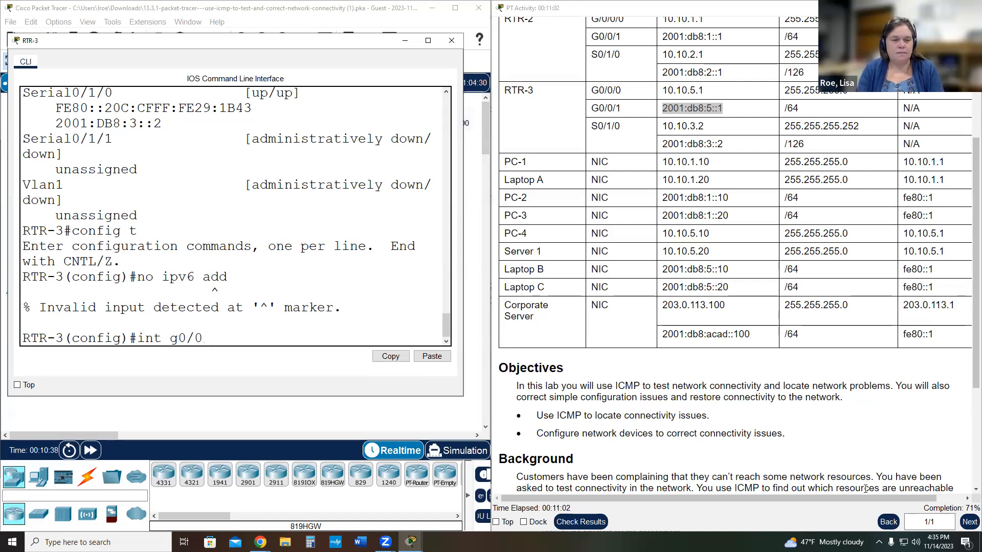
key("Return")
type("no ipv6 add")
key("Return")
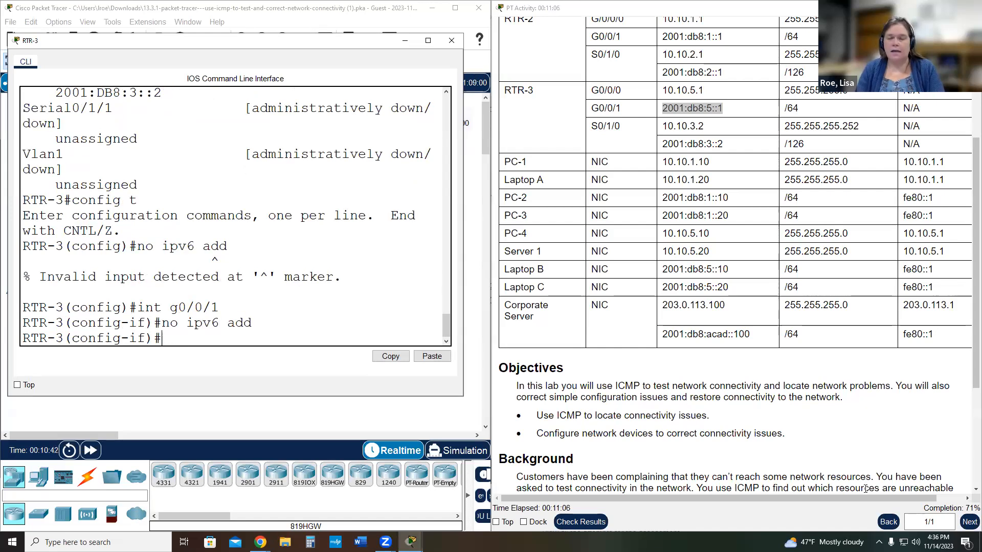
Step: Assign the IPv6 address 2001:db8:5::1/64 to RTR-3's g0/0/1 interface and close the router window
type("ipv6y add 200")
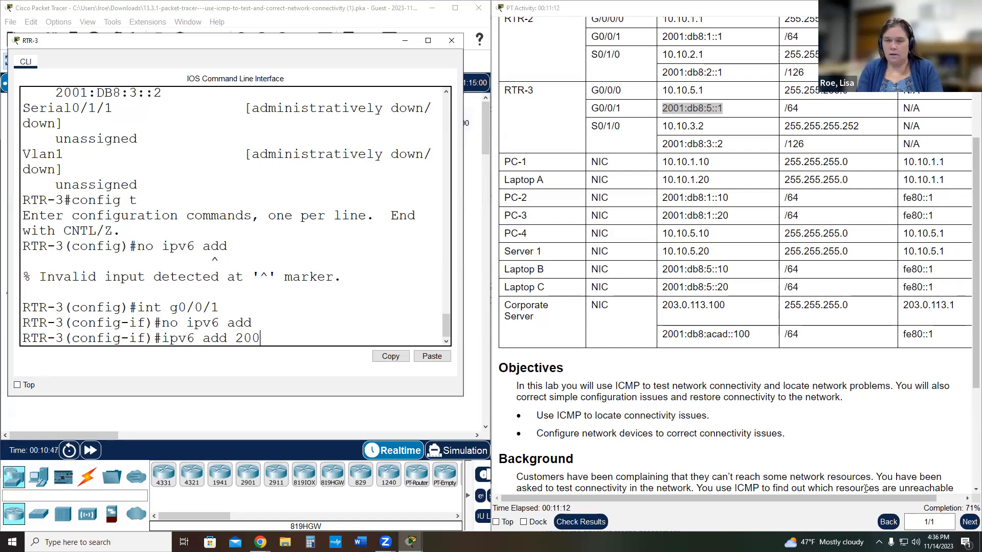
type("1:db8:5")
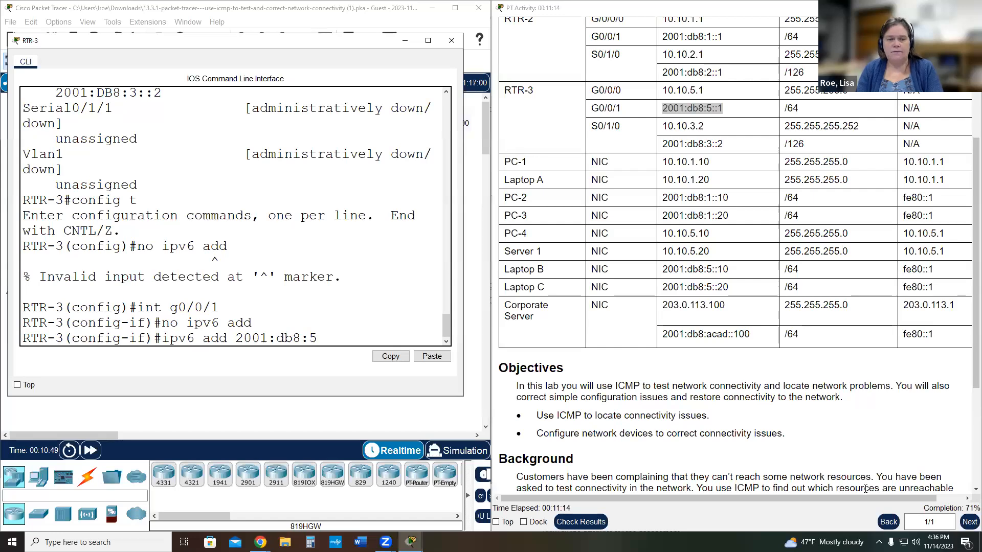
type("::1/64")
key("Return")
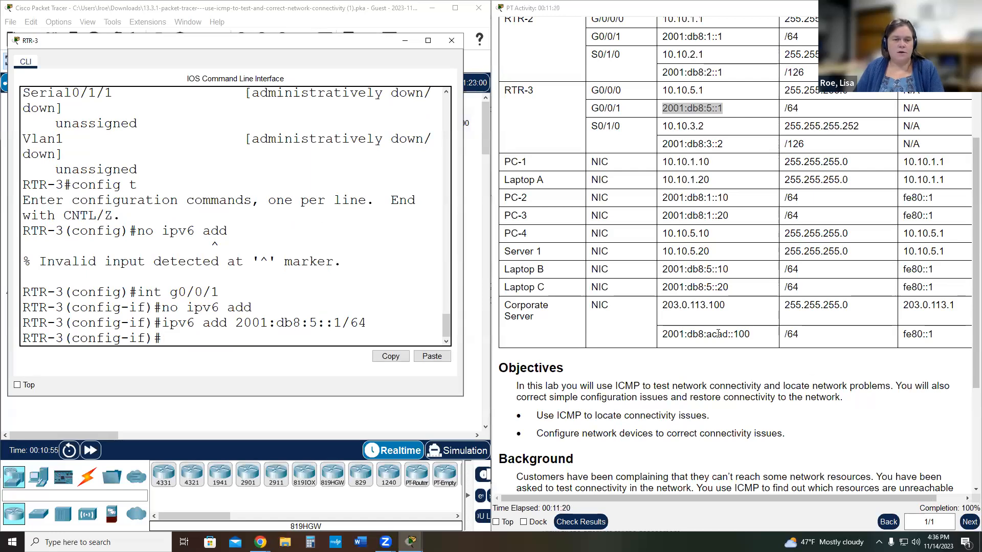
left_click(452, 41)
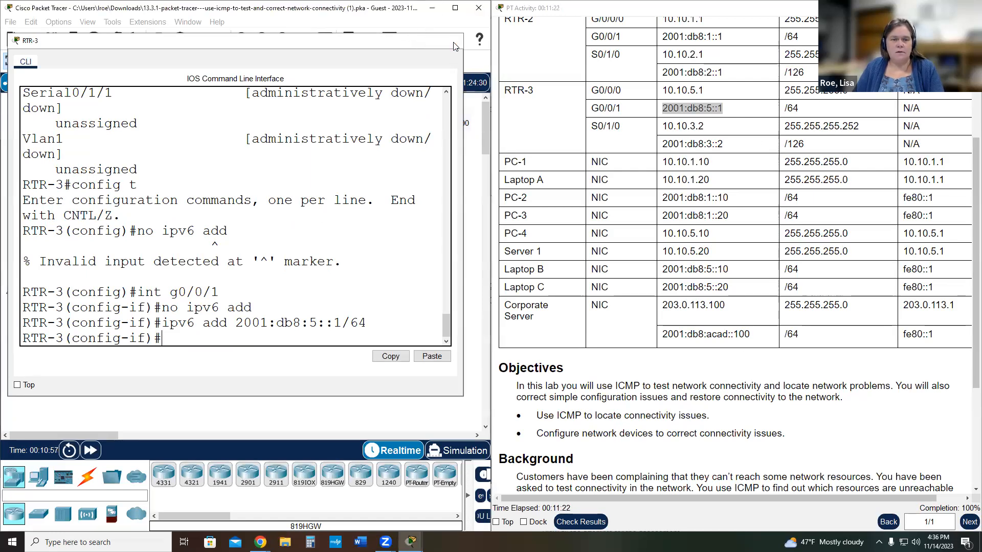
Step: Open Laptop B's Command Prompt, widen its window and go to the end of the earlier output
left_click(338, 289)
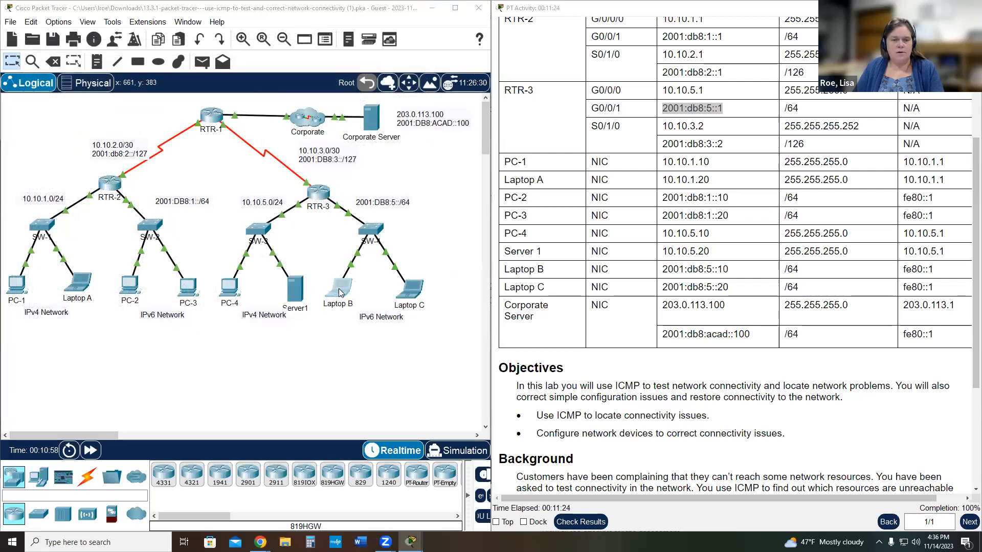
left_click_drag(444, 123, 138, 55)
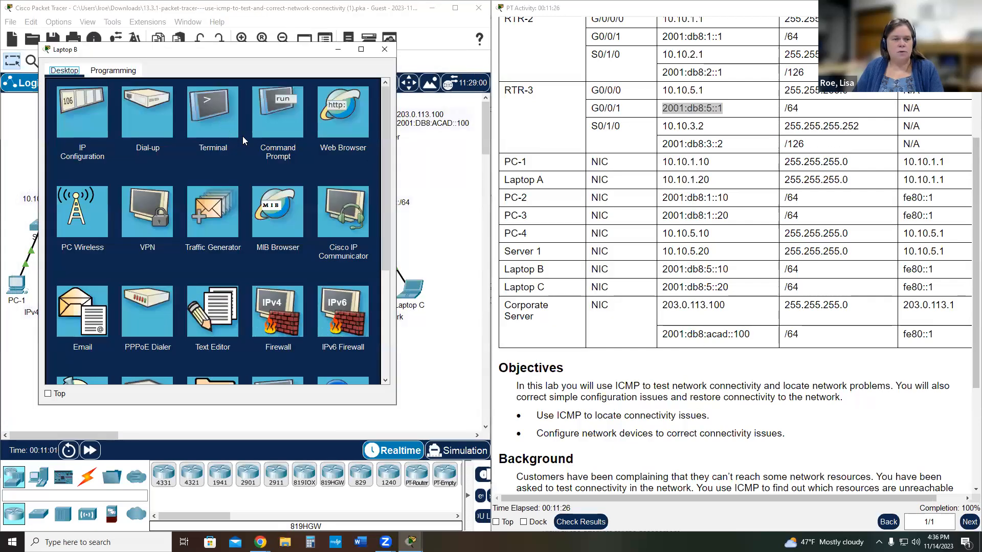
left_click(276, 117)
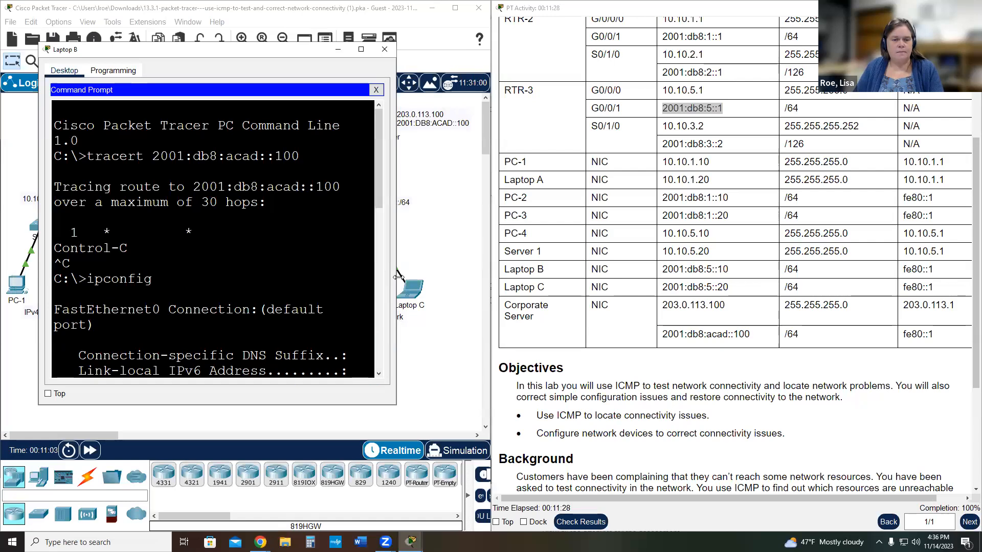
left_click_drag(397, 283, 474, 283)
scroll(419, 351, "down", 5)
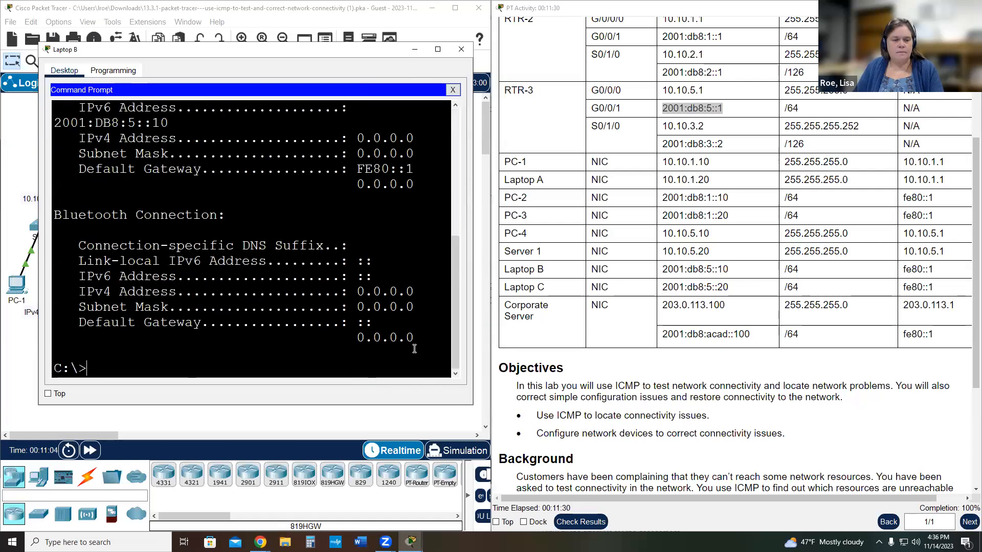
Step: Rerun the trace from Laptop B to 2001:db8:acad::100 and check its last hop
key("Up")
key("Up")
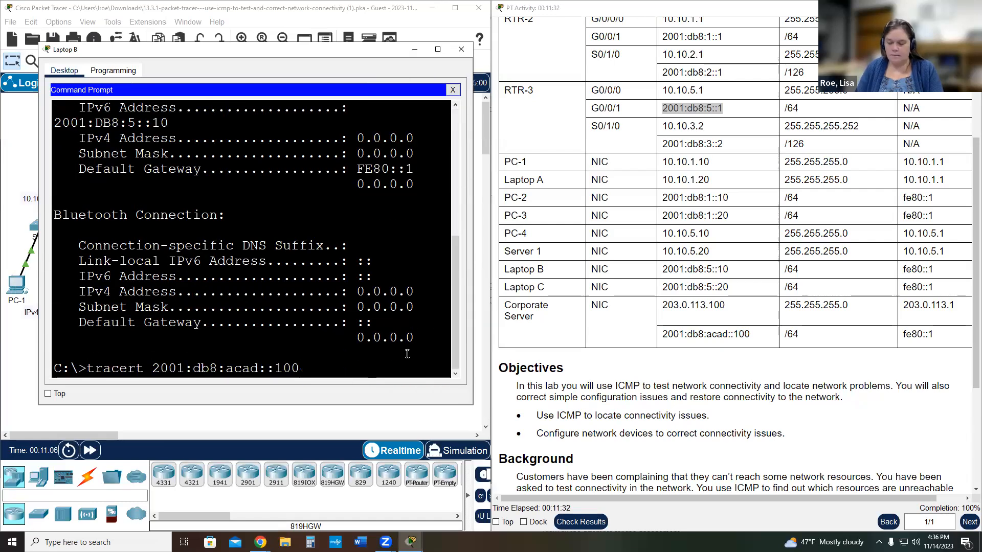
key("Return")
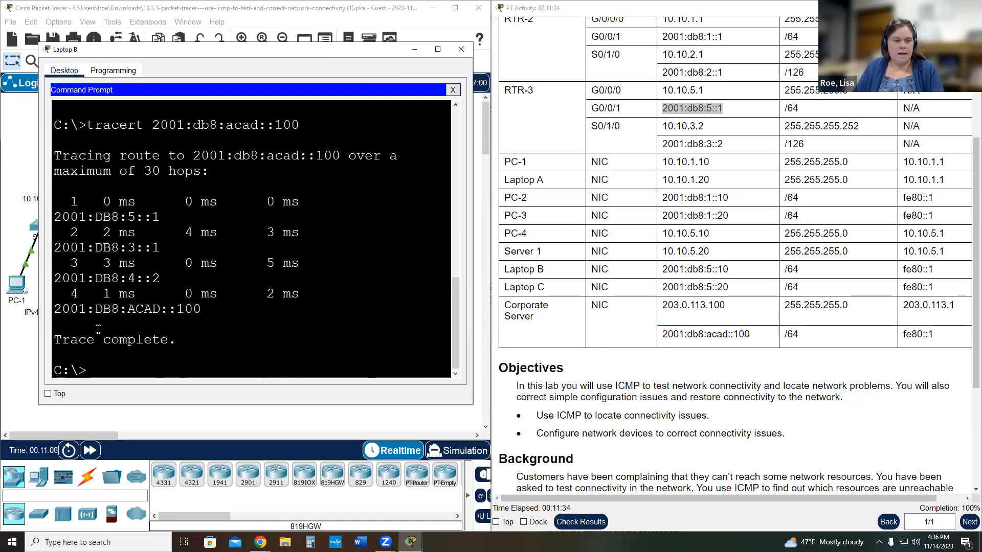
left_click_drag(58, 309, 239, 309)
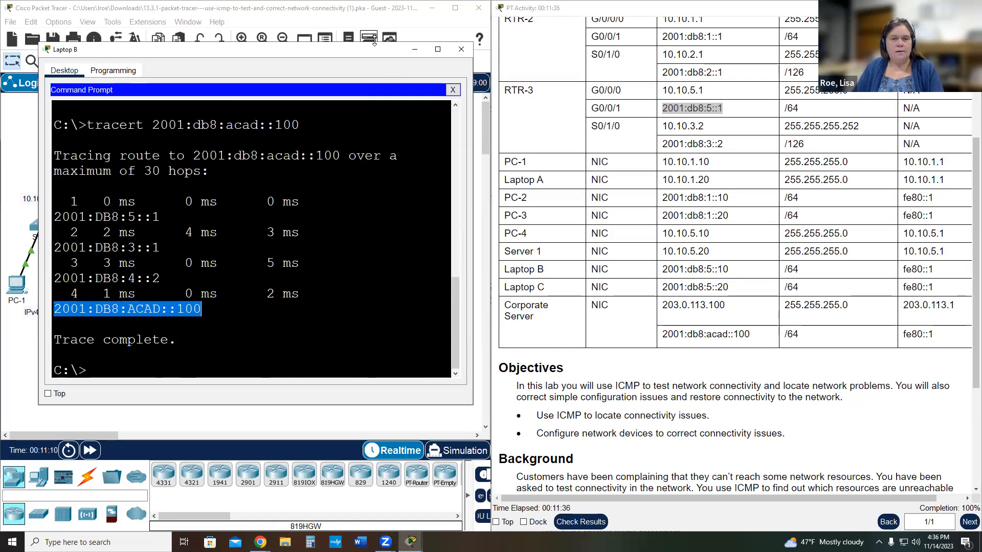
Step: Close Laptop B's window to clear the topology and review the addressing table in the lab instructions
left_click_drag(376, 60, 386, 182)
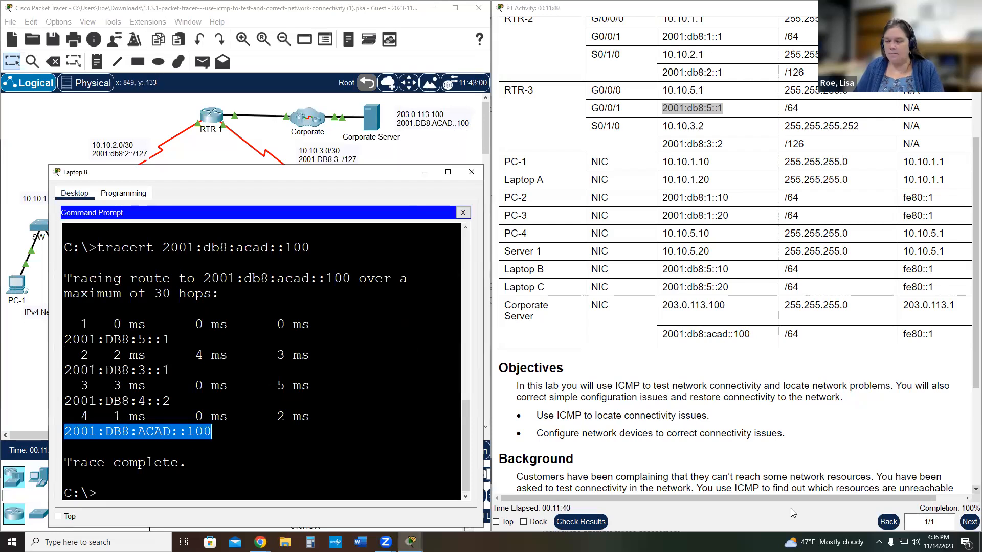
left_click_drag(467, 172, 473, 176)
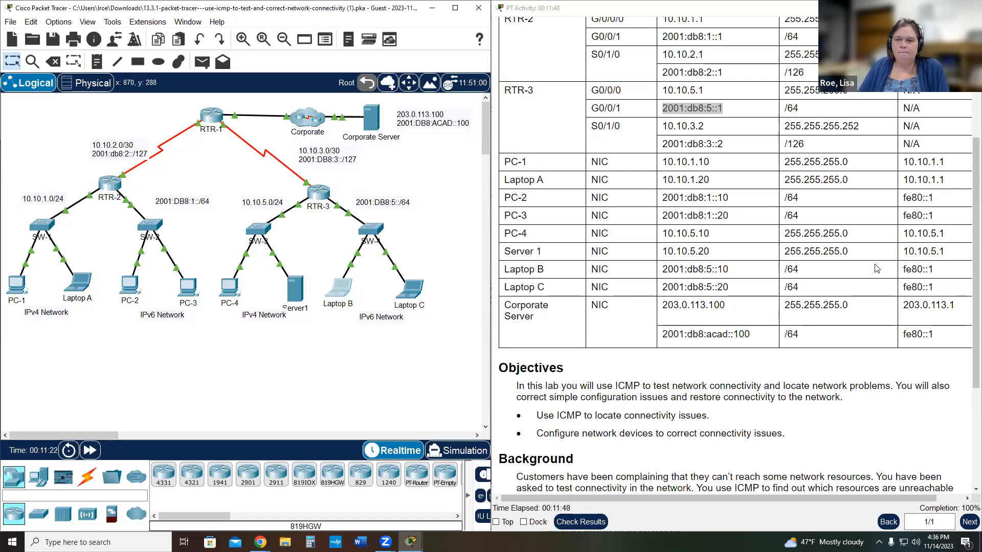
scroll(813, 296, "up", 2)
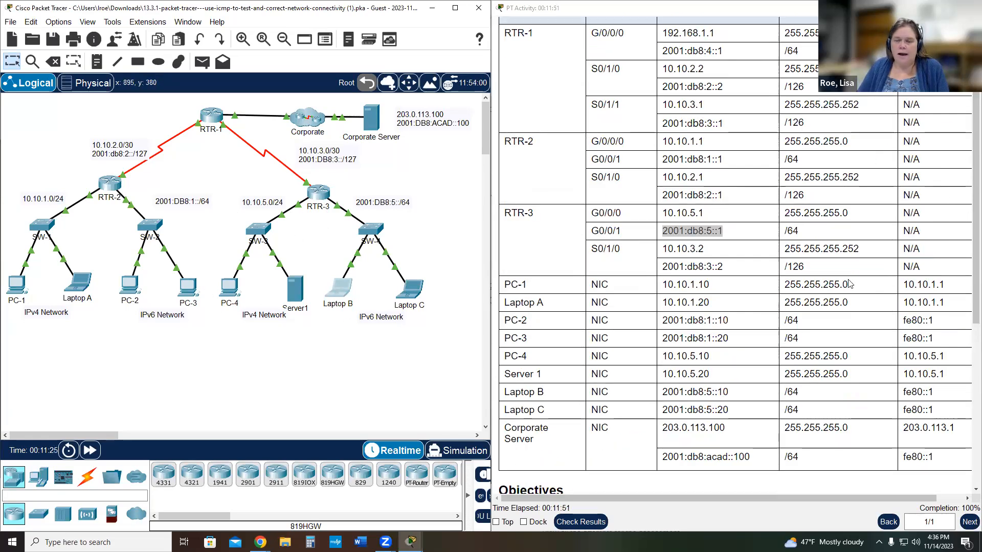
scroll(650, 220, "up", 2)
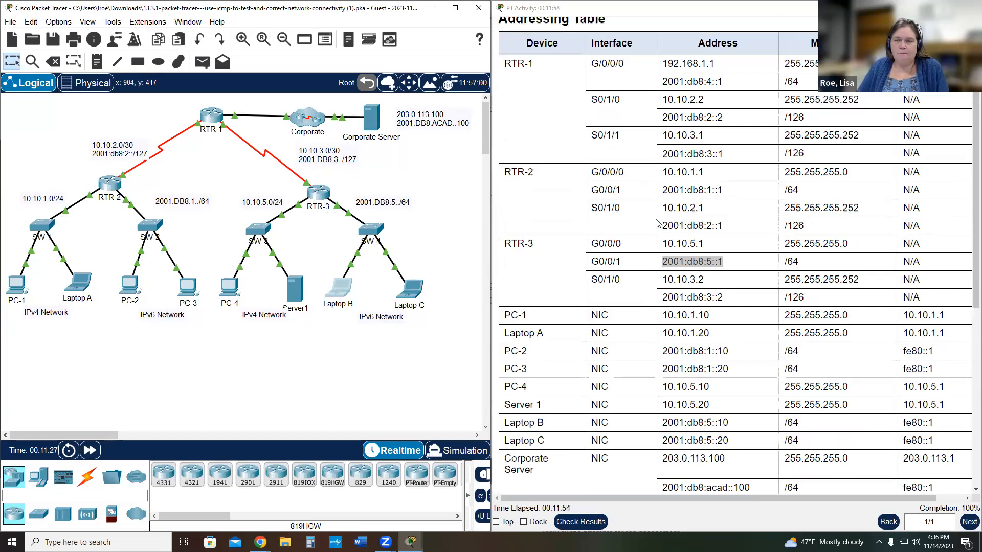
scroll(728, 214, "down", 1)
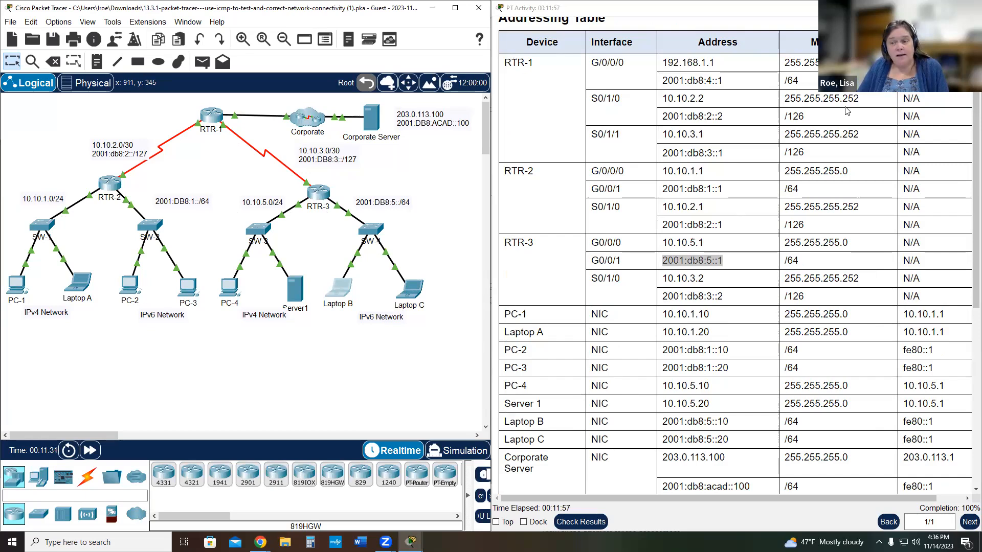
scroll(847, 111, "down", 2)
scroll(846, 111, "up", 4)
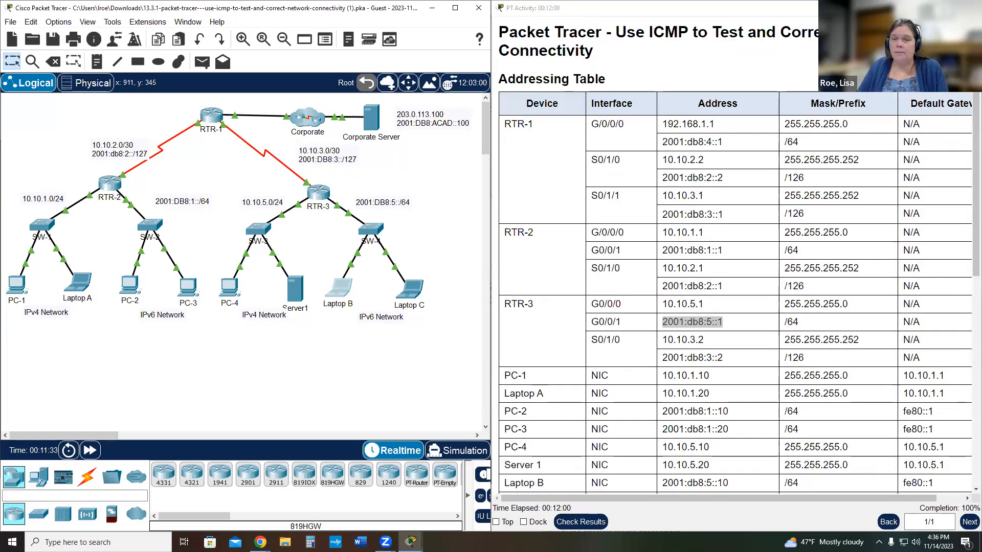